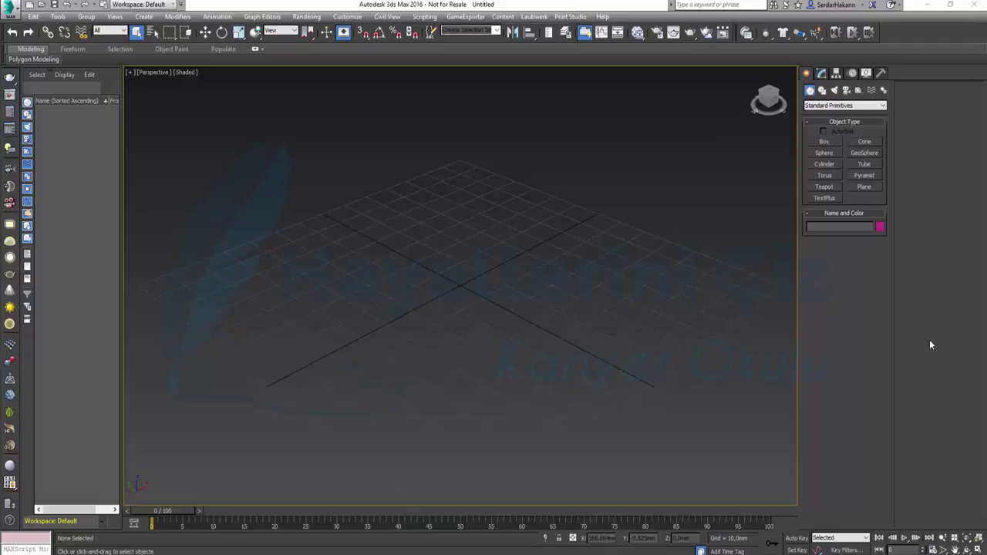
Draw a large plane of about 140 × 142 across the Perspective grid and frame it
{"action": "left_click", "coordinate": [569, 17]}
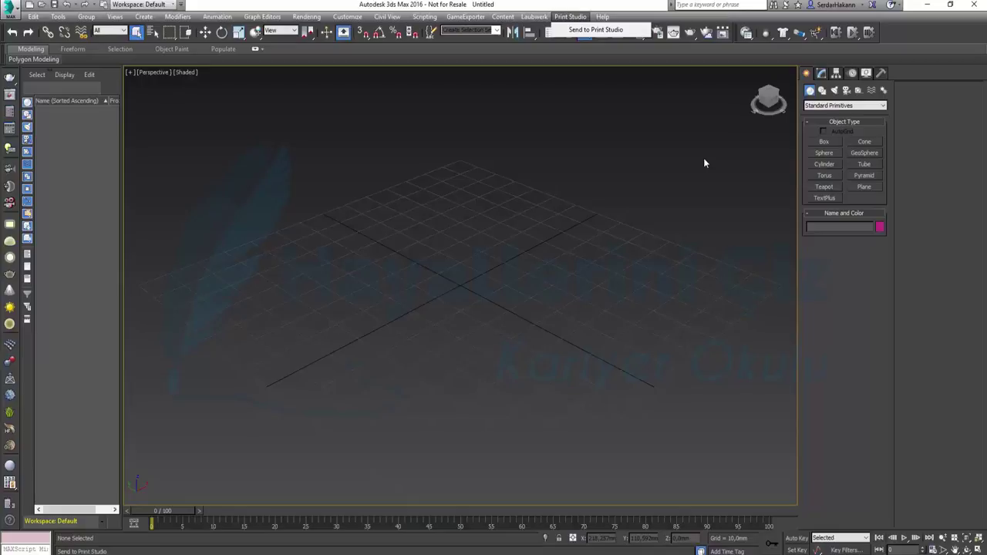
{"action": "left_click", "coordinate": [329, 384]}
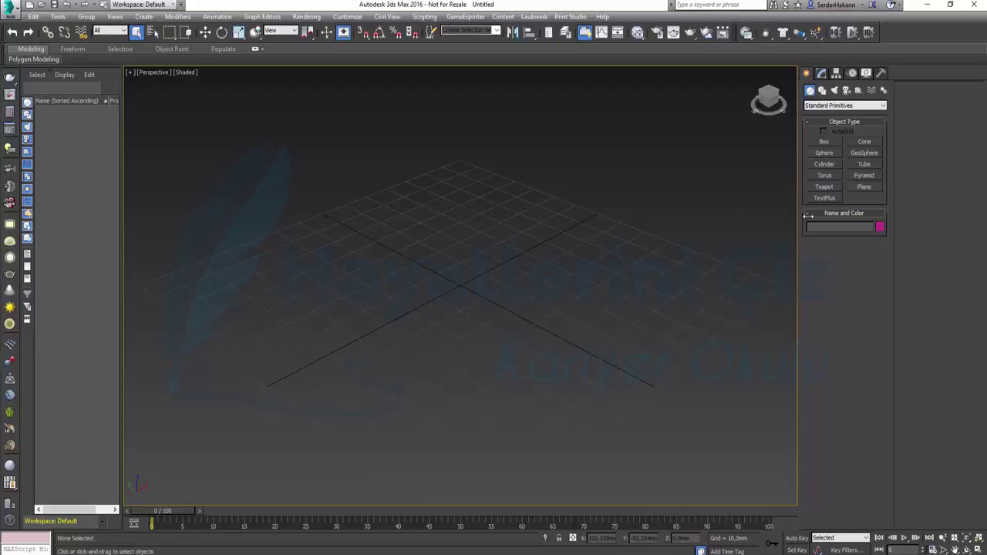
{"action": "left_click", "coordinate": [865, 187]}
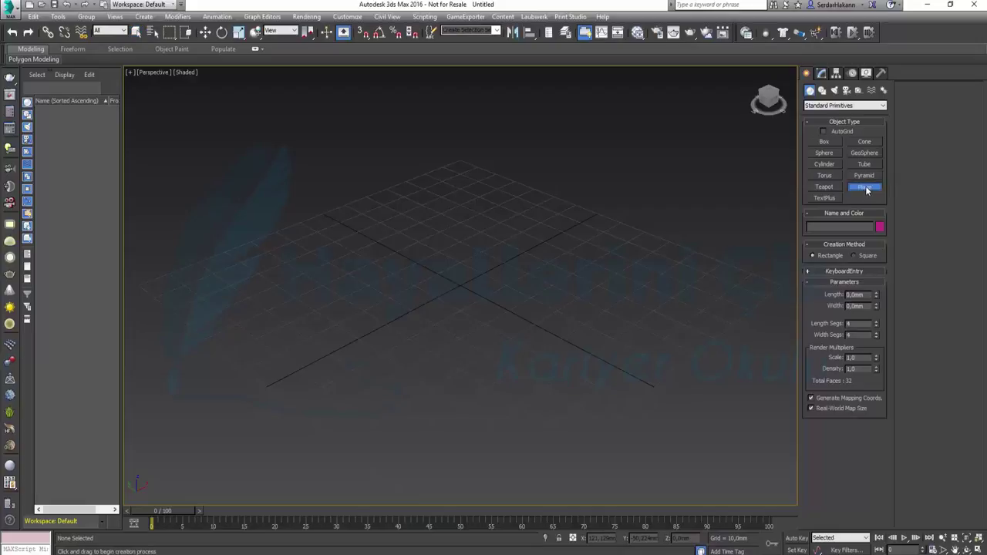
{"action": "middle_click_drag", "start_coordinate": [530, 260], "coordinate": [531, 224]}
{"action": "mouse_move", "coordinate": [462, 132]}
{"action": "left_mouse_down"}
{"action": "mouse_move", "coordinate": [445, 403]}
{"action": "mouse_move", "coordinate": [463, 486]}
{"action": "left_mouse_up"}
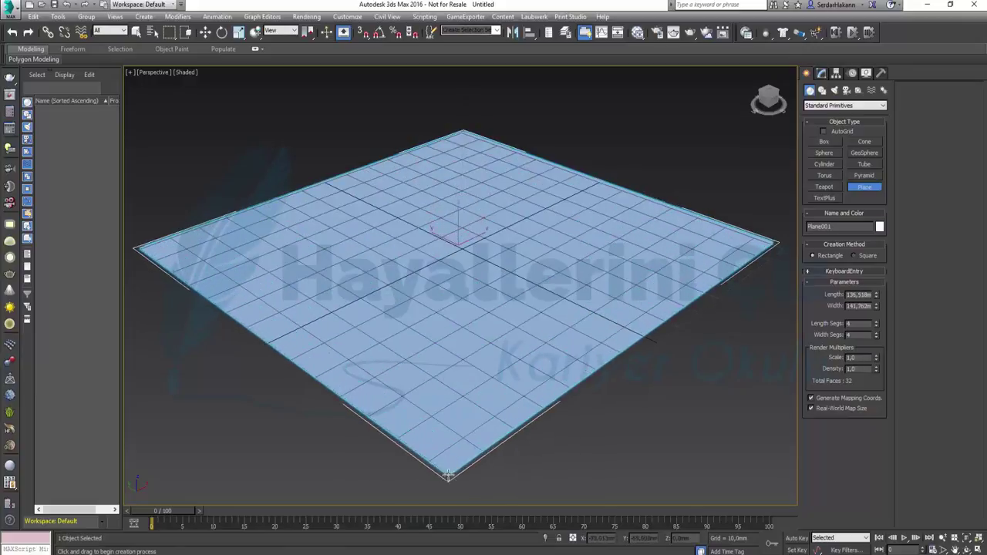
{"action": "key", "text": "w"}
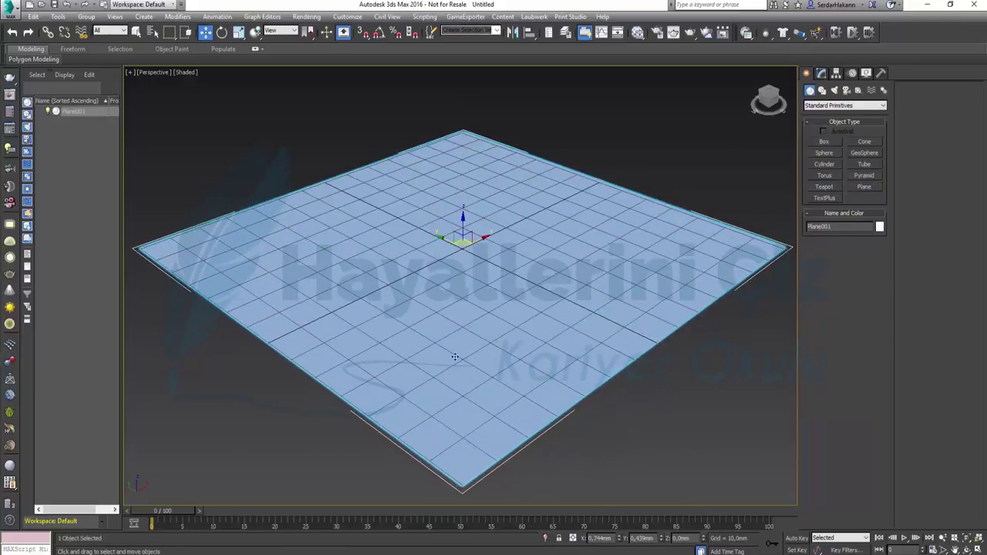
{"action": "key", "text": "z"}
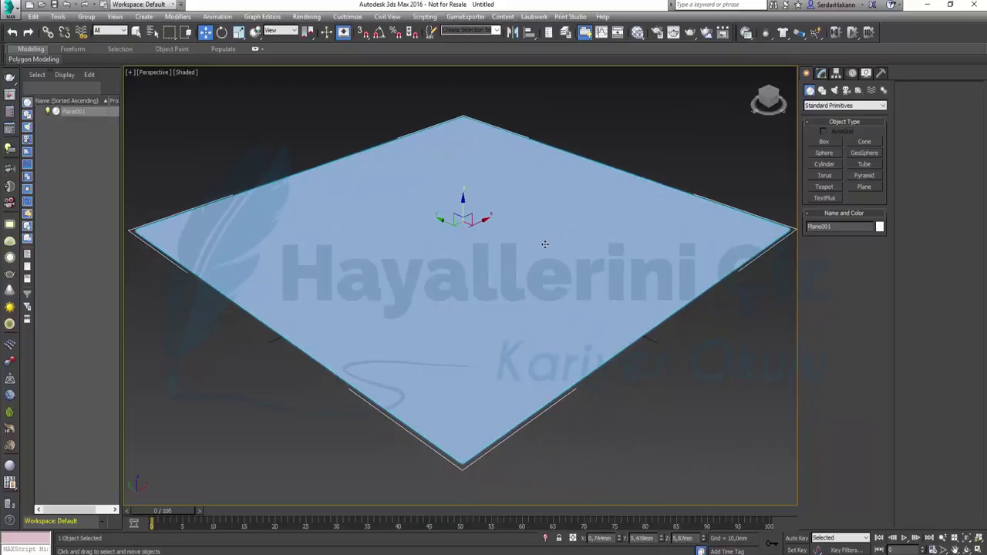
Show edged faces, give the plane 20 length and 20 width segments, and use Clay shading
{"action": "key", "text": "F4"}
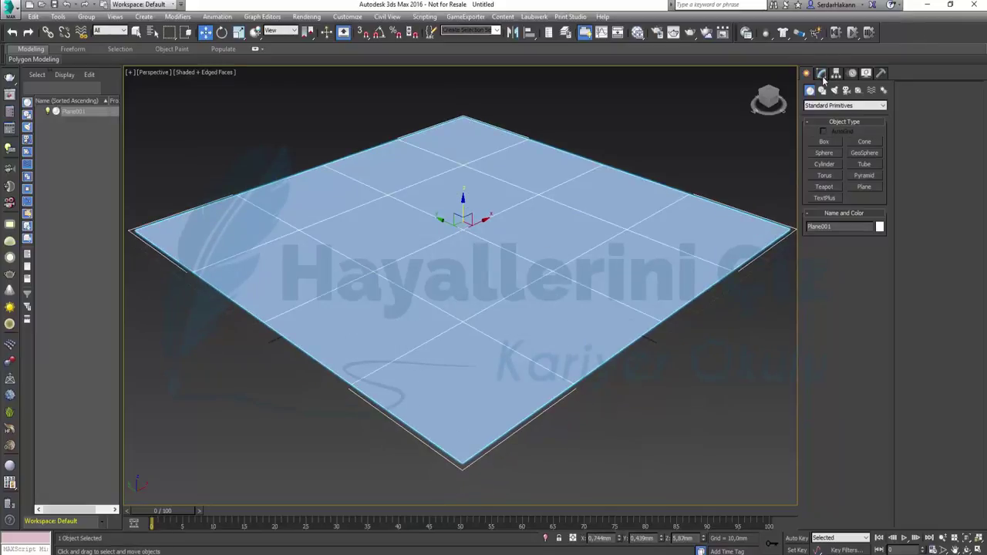
{"action": "left_click", "coordinate": [821, 73]}
{"action": "double_click", "coordinate": [856, 254]}
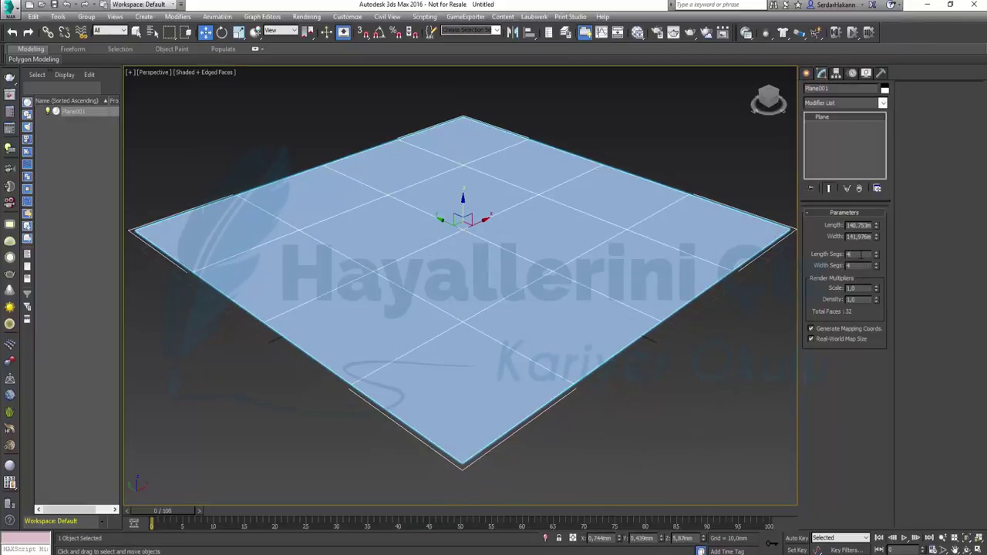
{"action": "type", "text": "20"}
{"action": "key", "text": "Tab"}
{"action": "type", "text": "20"}
{"action": "key", "text": "Return"}
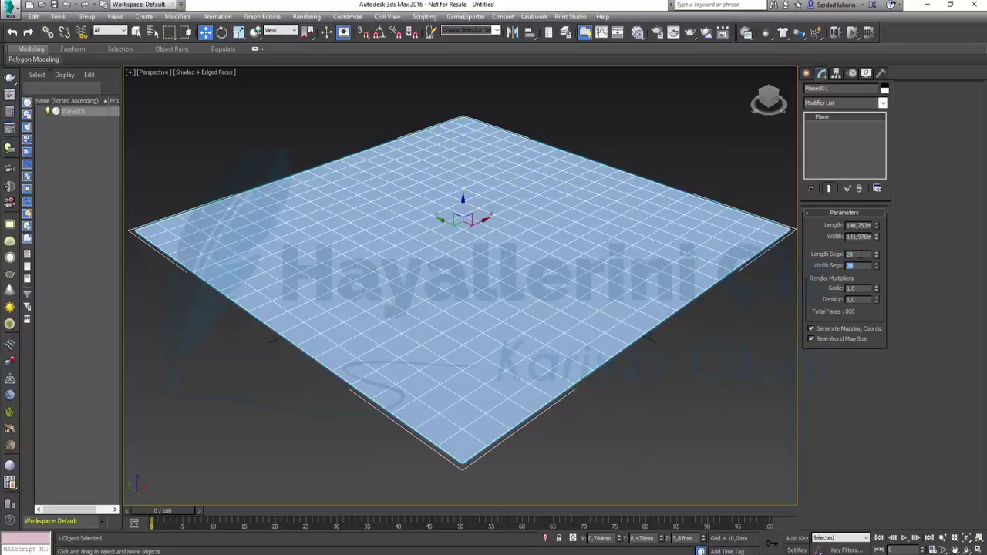
{"action": "left_click", "coordinate": [199, 73]}
{"action": "left_click", "coordinate": [240, 190]}
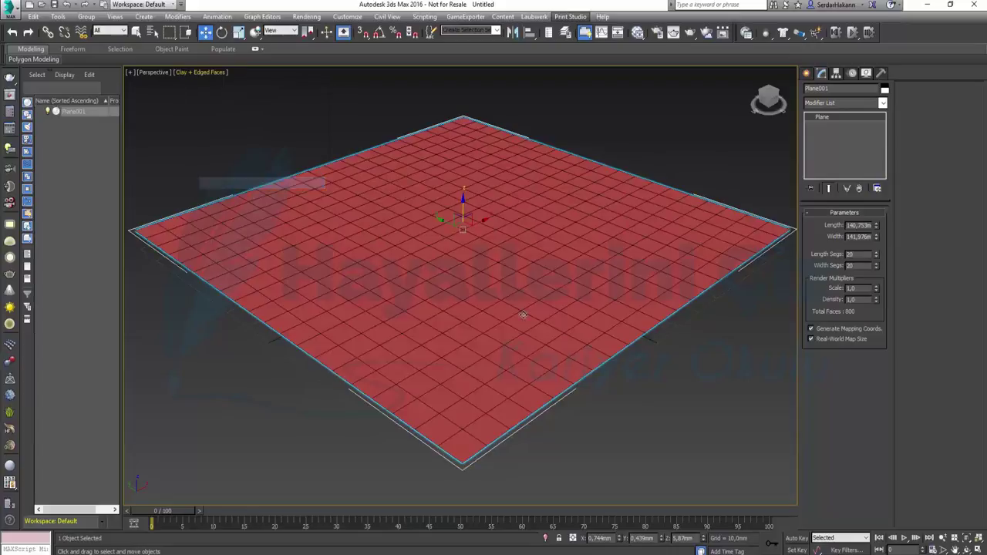
Convert Plane001 to Editable Poly and regenerate its grid as a staggered brick pattern
{"action": "left_click", "coordinate": [34, 59]}
{"action": "left_click", "coordinate": [41, 128]}
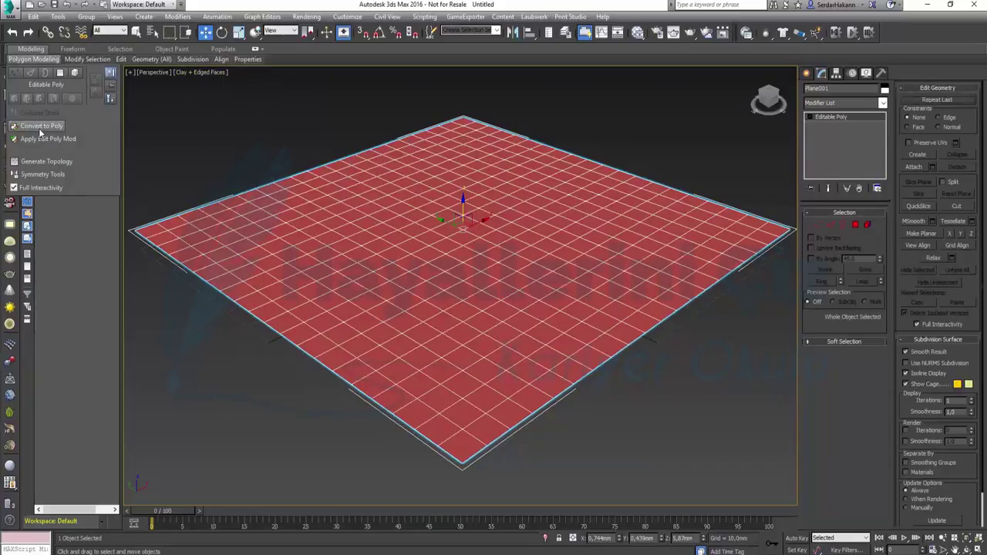
{"action": "left_click", "coordinate": [34, 59]}
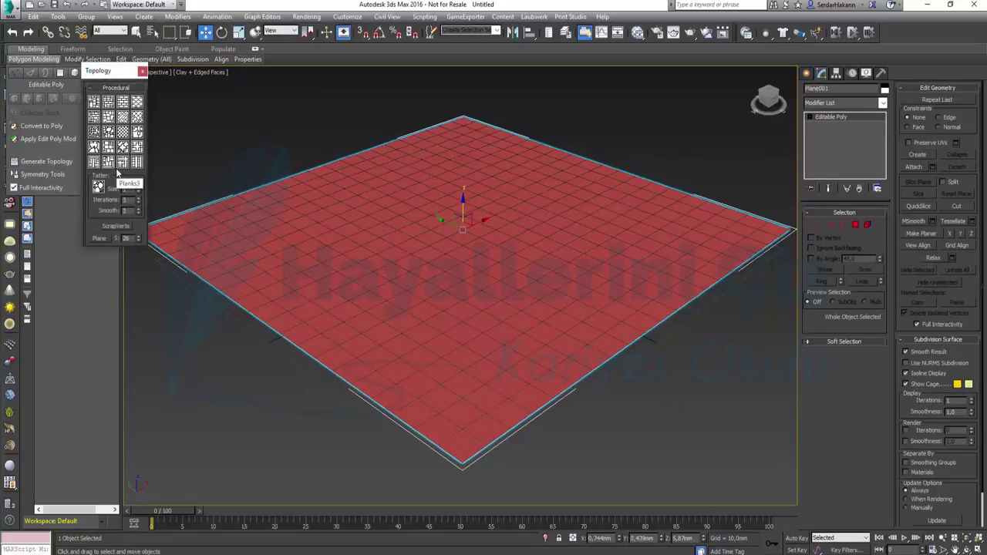
{"action": "left_click", "coordinate": [109, 103]}
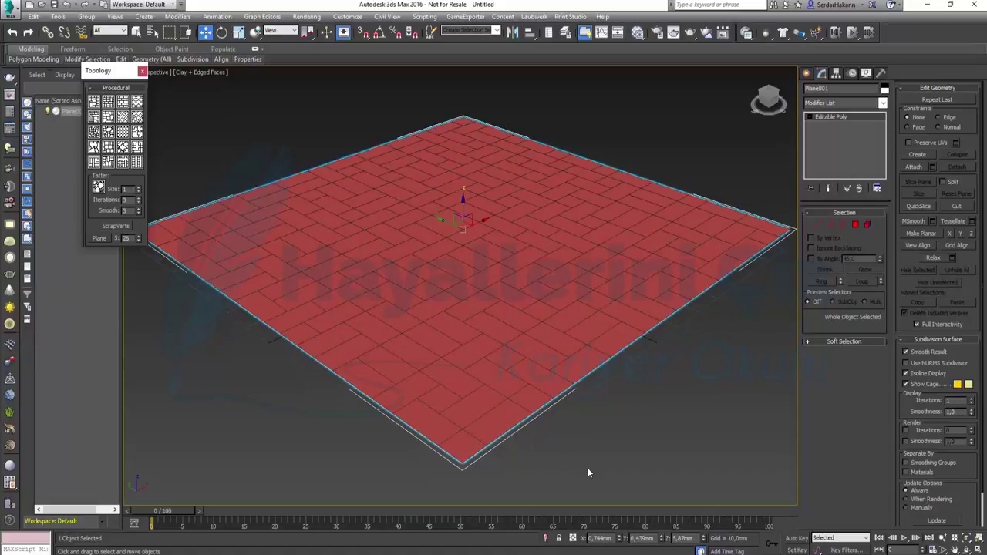
Add a Lattice modifier with 0.5 mm strut radius and 1.0 mm joint radius
{"action": "left_click", "coordinate": [882, 103]}
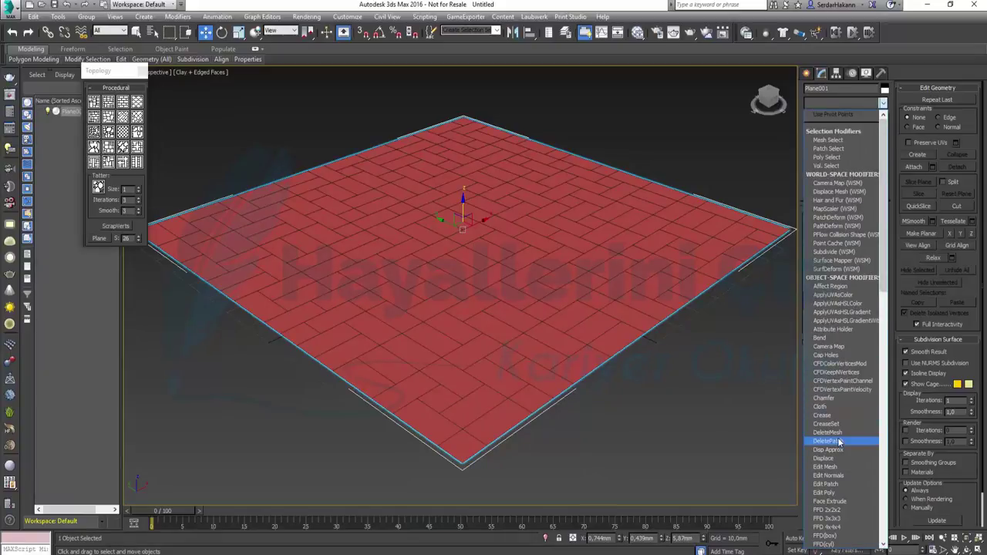
{"action": "key", "text": "l"}
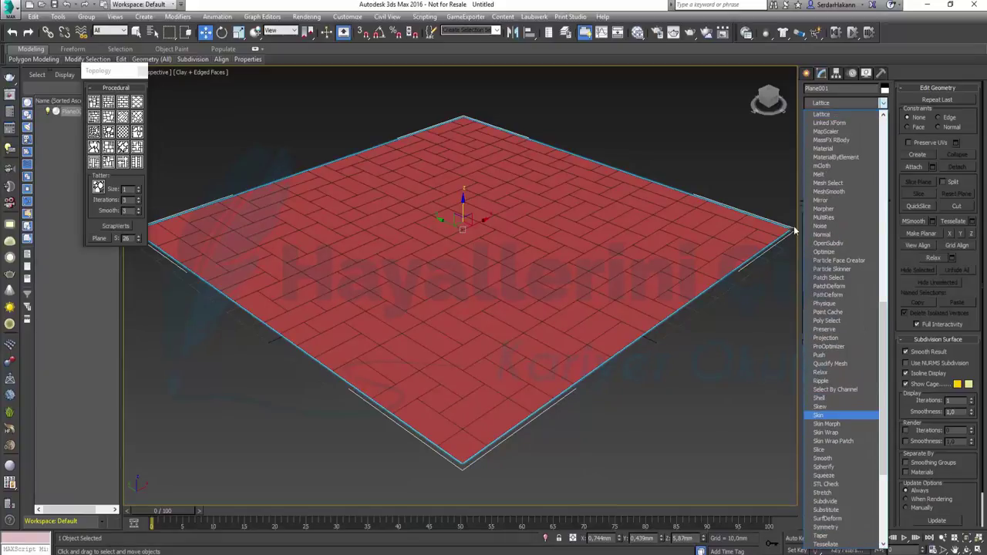
{"action": "key", "text": "Return"}
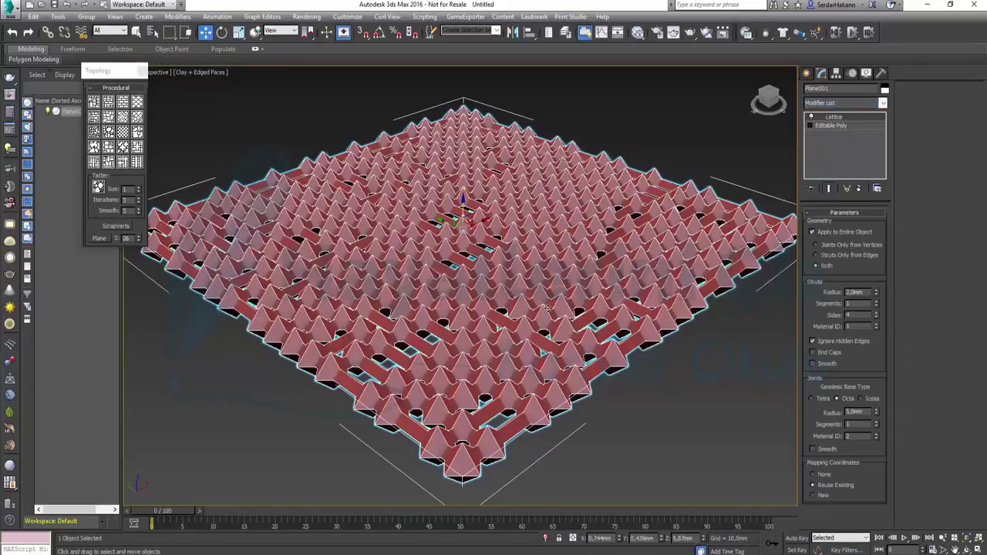
{"action": "left_click", "coordinate": [877, 310]}
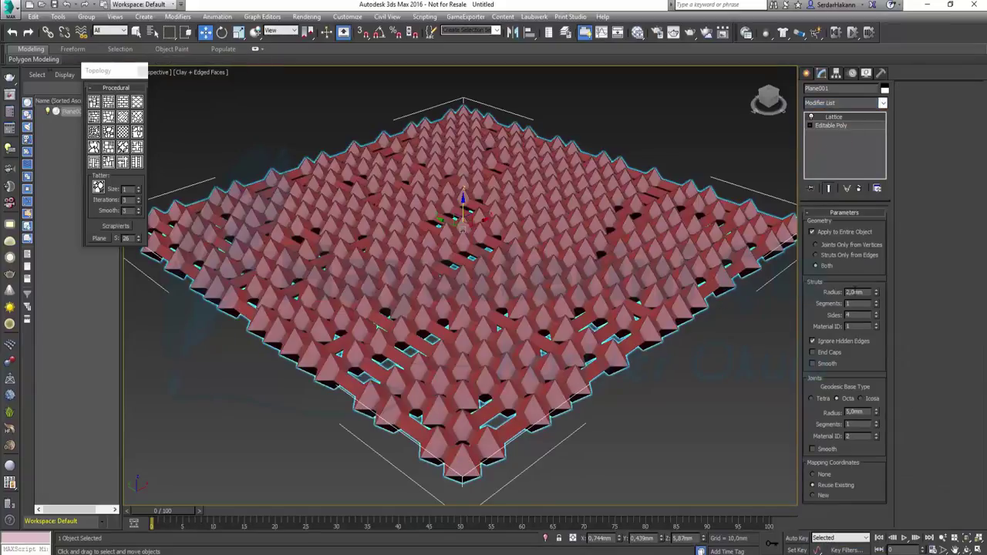
{"action": "type", "text": "0.5"}
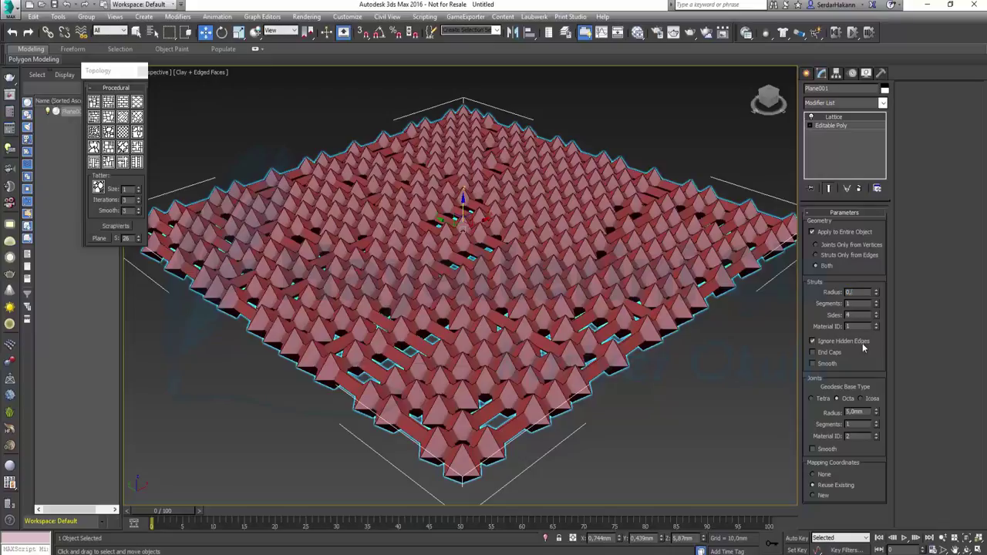
{"action": "key", "text": "Return"}
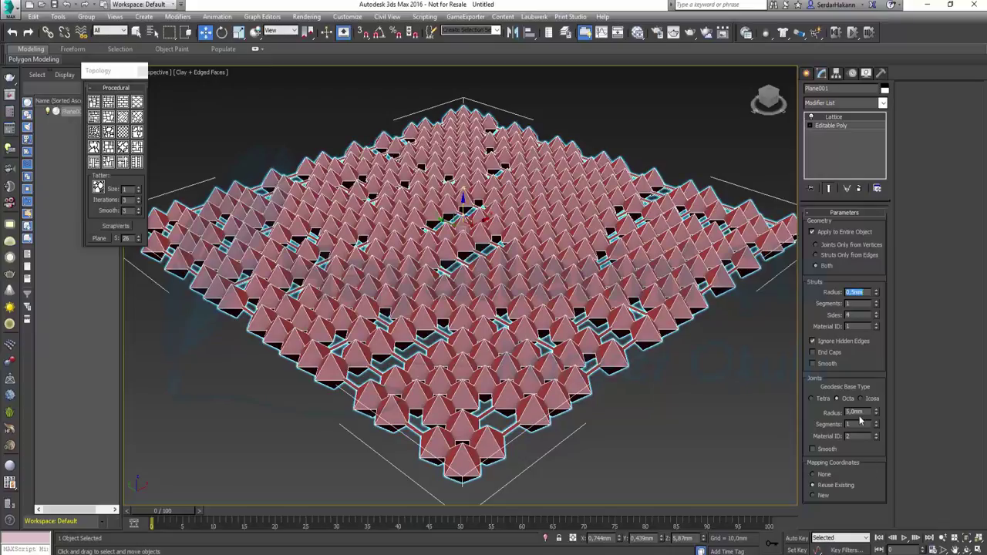
{"action": "left_click", "coordinate": [858, 412]}
{"action": "type", "text": "0.5"}
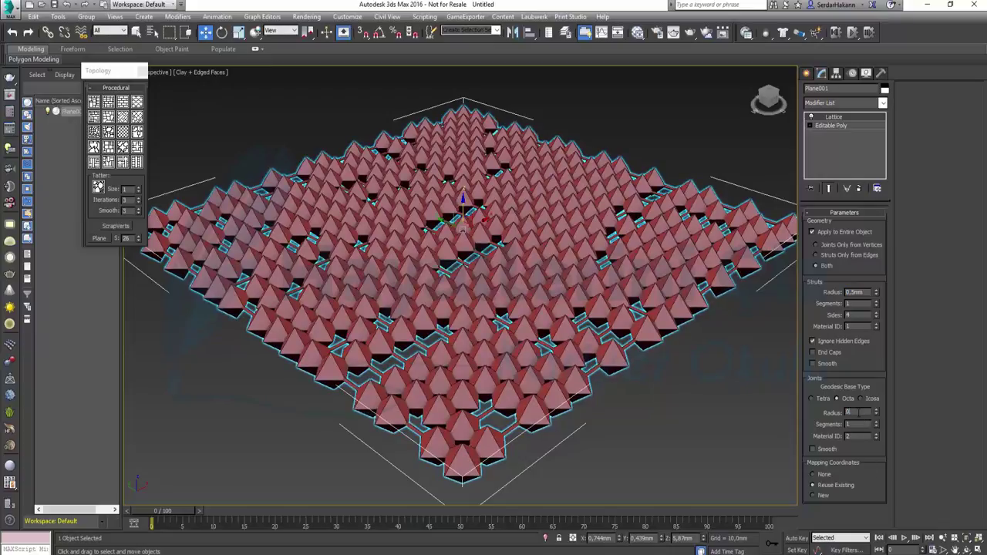
{"action": "key", "text": "Return"}
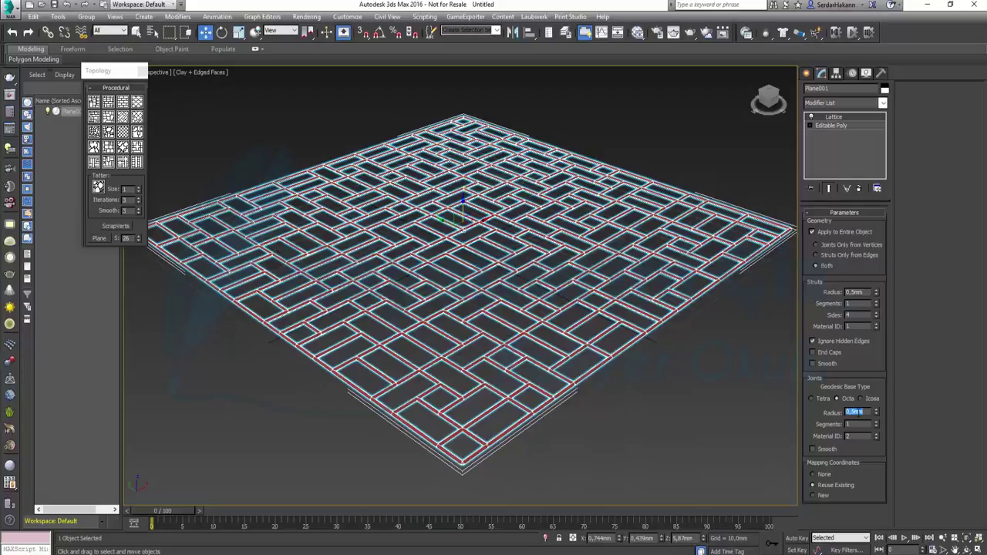
{"action": "type", "text": "1"}
{"action": "key", "text": "Return"}
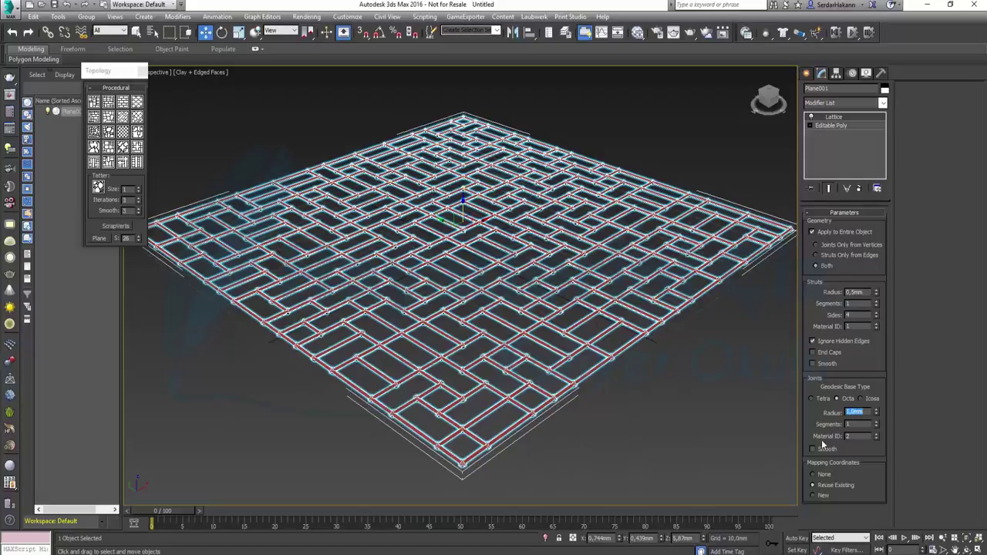
Turn on smoothing for joints and struts, cap strut ends, and give both 2 segments
{"action": "left_click", "coordinate": [823, 449]}
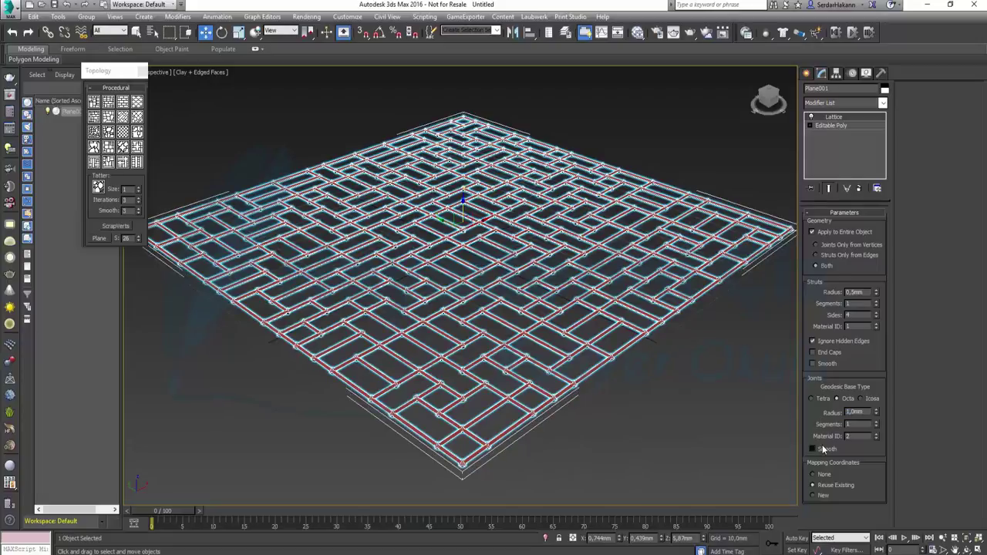
{"action": "left_click", "coordinate": [830, 364]}
{"action": "left_click", "coordinate": [830, 354]}
{"action": "left_click", "coordinate": [849, 303]}
{"action": "type", "text": "2"}
{"action": "key", "text": "Return"}
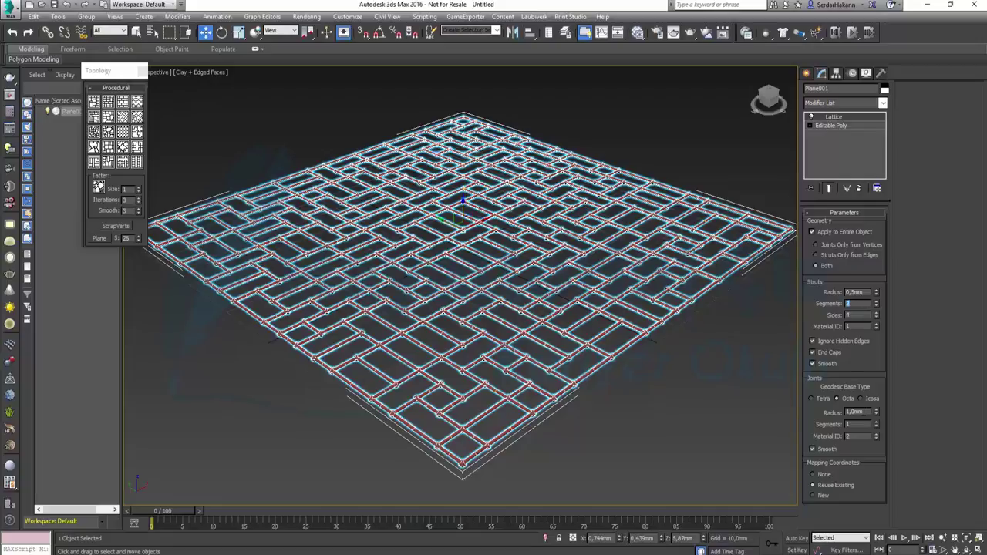
{"action": "type", "text": "2"}
{"action": "key", "text": "Return"}
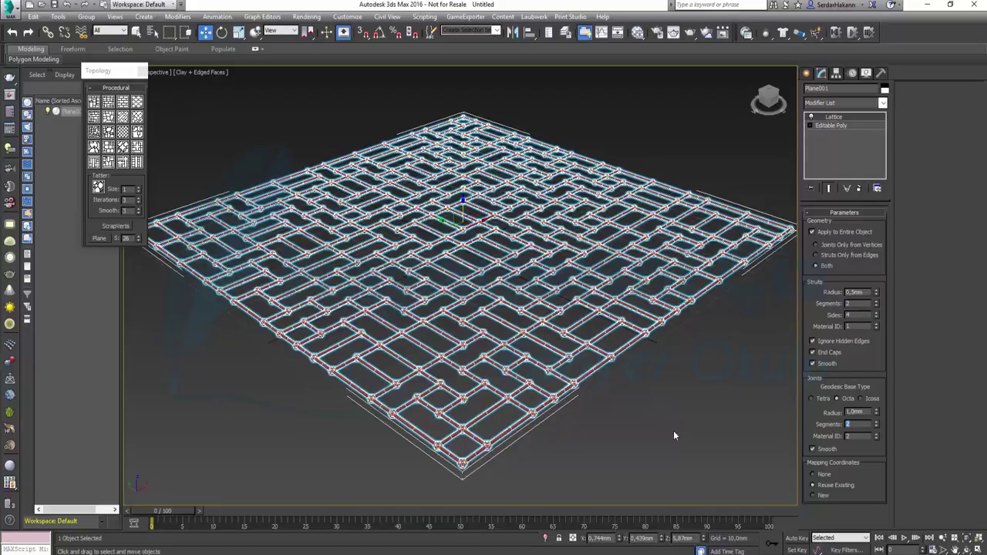
Zoom in on a lattice joint, then raise the joint segments to 3
{"action": "left_click", "coordinate": [674, 435]}
{"action": "scroll", "coordinate": [600, 332], "scroll_direction": "up", "scroll_amount": 4}
{"action": "scroll", "coordinate": [495, 284], "scroll_direction": "up", "scroll_amount": 3}
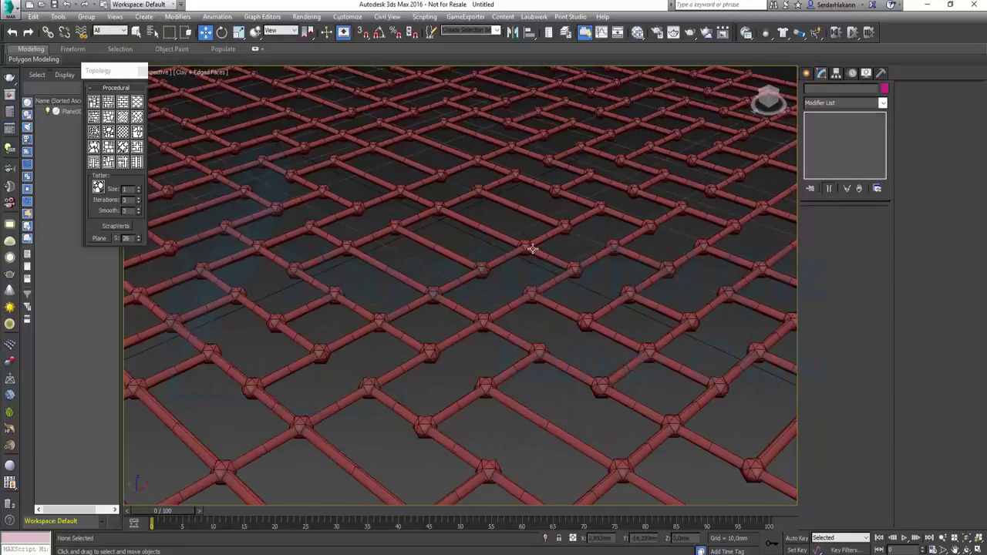
{"action": "middle_click_drag", "start_coordinate": [495, 284], "coordinate": [489, 380], "text": "alt"}
{"action": "scroll", "coordinate": [489, 380], "scroll_direction": "up", "scroll_amount": 5}
{"action": "scroll", "coordinate": [491, 382], "scroll_direction": "down", "scroll_amount": 5}
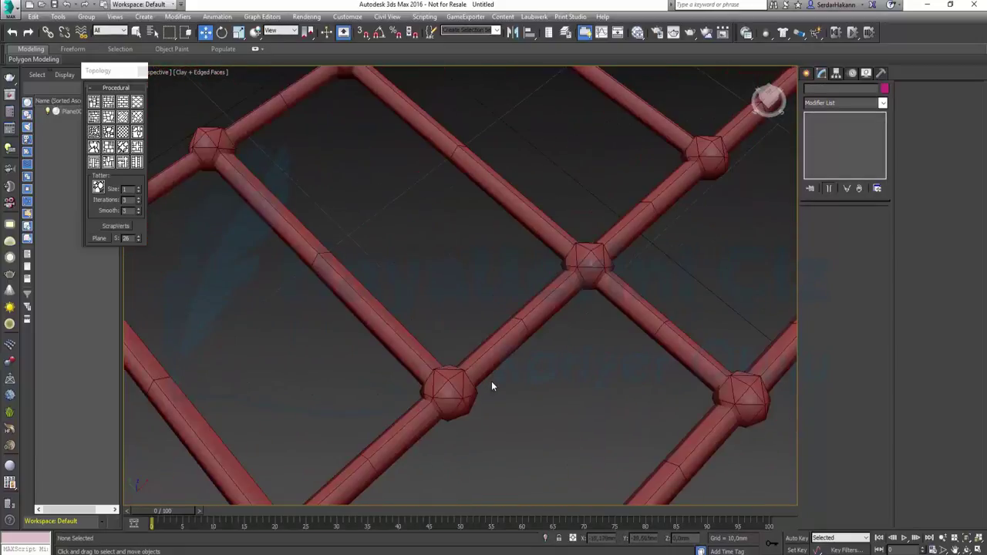
{"action": "left_click", "coordinate": [462, 396]}
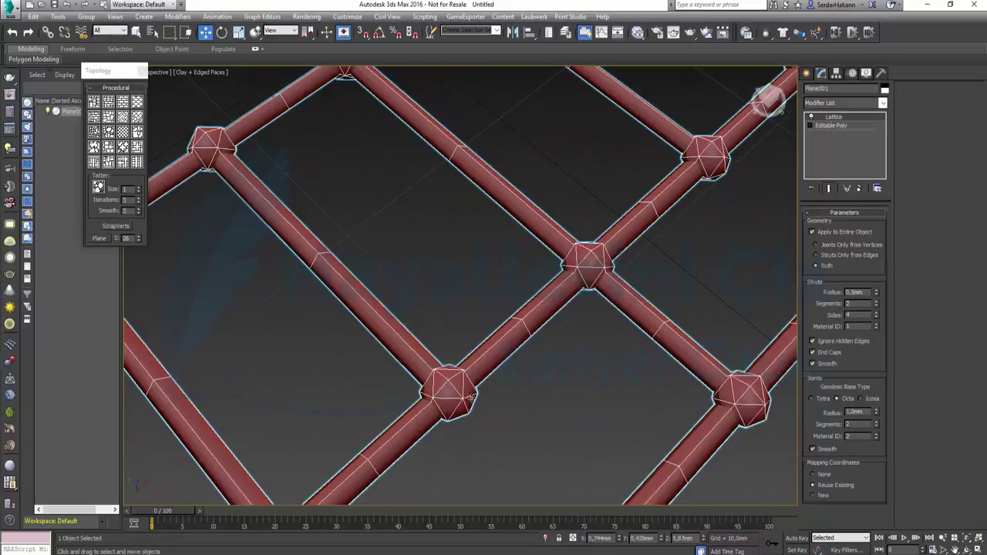
{"action": "double_click", "coordinate": [851, 424]}
{"action": "type", "text": "3"}
{"action": "key", "text": "Return"}
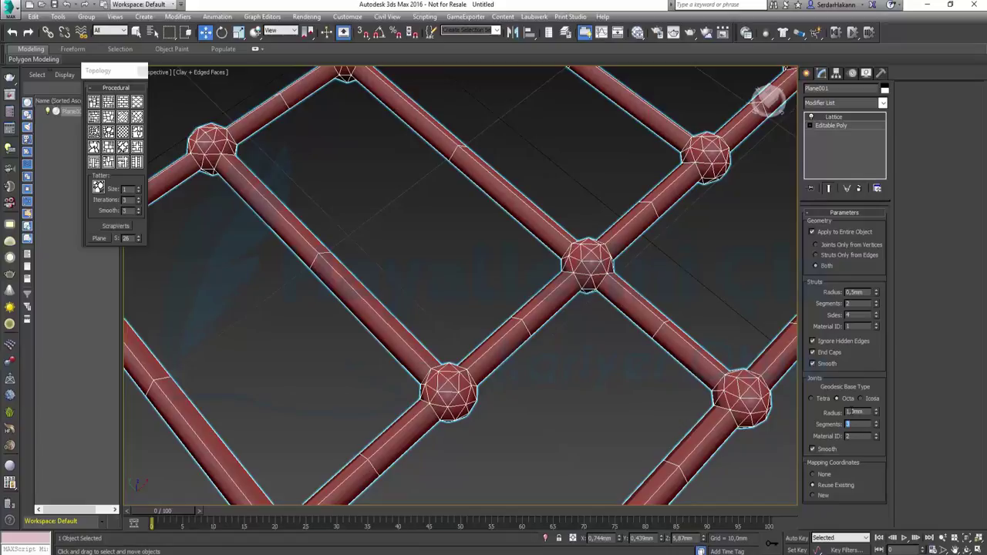
Set the lattice joint radius to 1.2 mm
{"action": "double_click", "coordinate": [852, 412]}
{"action": "type", "text": "1,2"}
{"action": "key", "text": "Return"}
{"action": "left_click", "coordinate": [497, 262]}
{"action": "scroll", "coordinate": [497, 262], "scroll_direction": "down", "scroll_amount": 5}
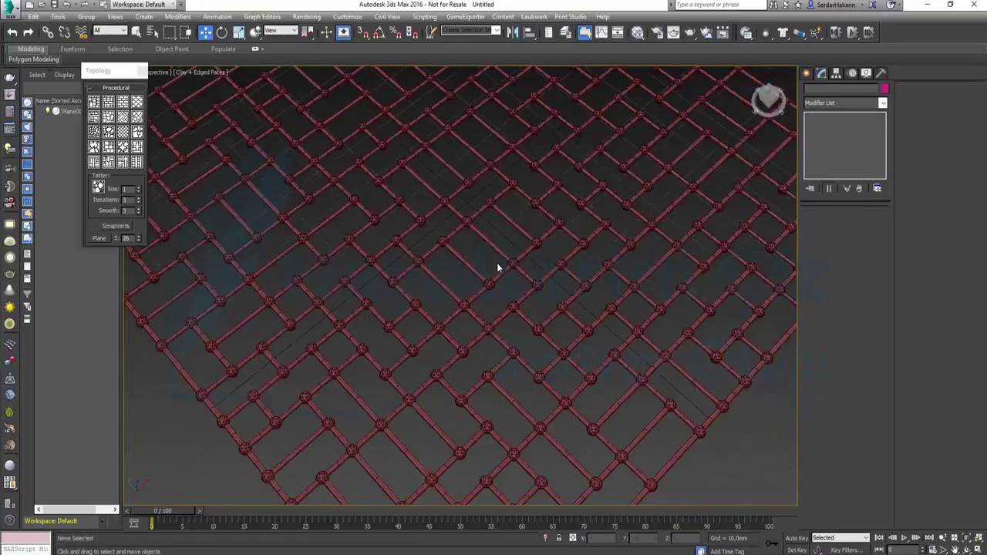
{"action": "scroll", "coordinate": [497, 263], "scroll_direction": "down", "scroll_amount": 3}
{"action": "scroll", "coordinate": [498, 262], "scroll_direction": "up", "scroll_amount": 3}
{"action": "scroll", "coordinate": [498, 262], "scroll_direction": "down", "scroll_amount": 3}
{"action": "scroll", "coordinate": [540, 301], "scroll_direction": "down", "scroll_amount": 2}
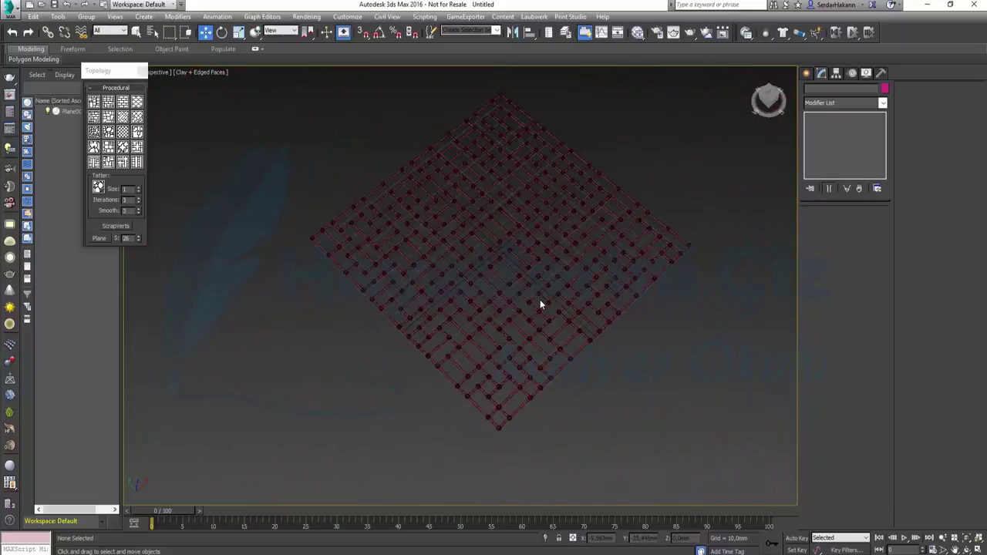
Select the lattice plane and switch to Select and Move
{"action": "left_click", "coordinate": [509, 231]}
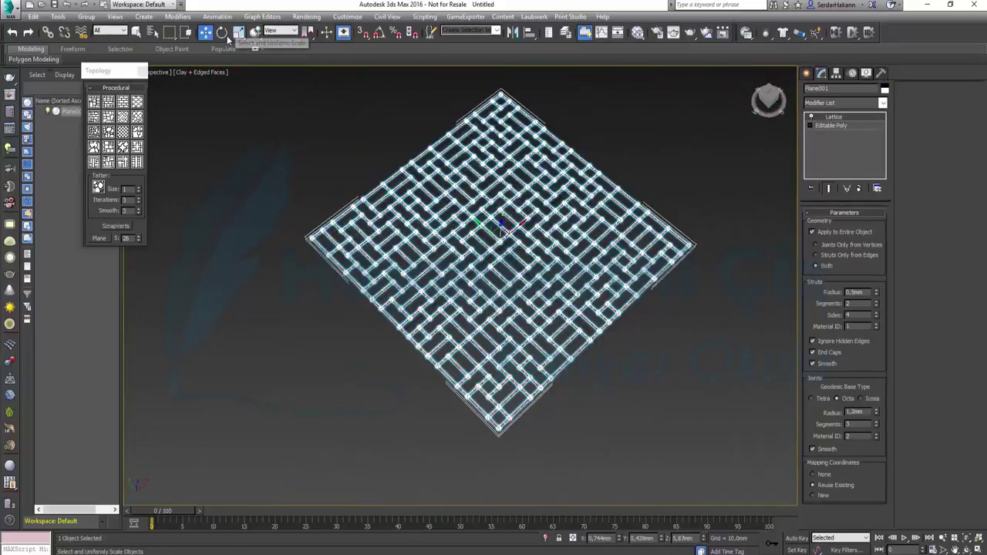
{"action": "left_click", "coordinate": [222, 32]}
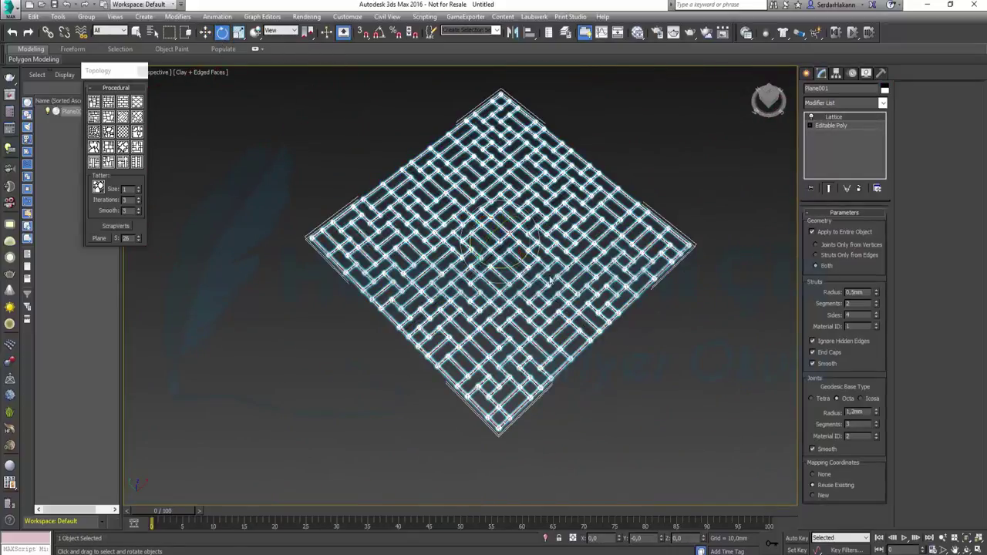
{"action": "key", "text": "w"}
{"action": "scroll", "coordinate": [565, 266], "scroll_direction": "up", "scroll_amount": 2}
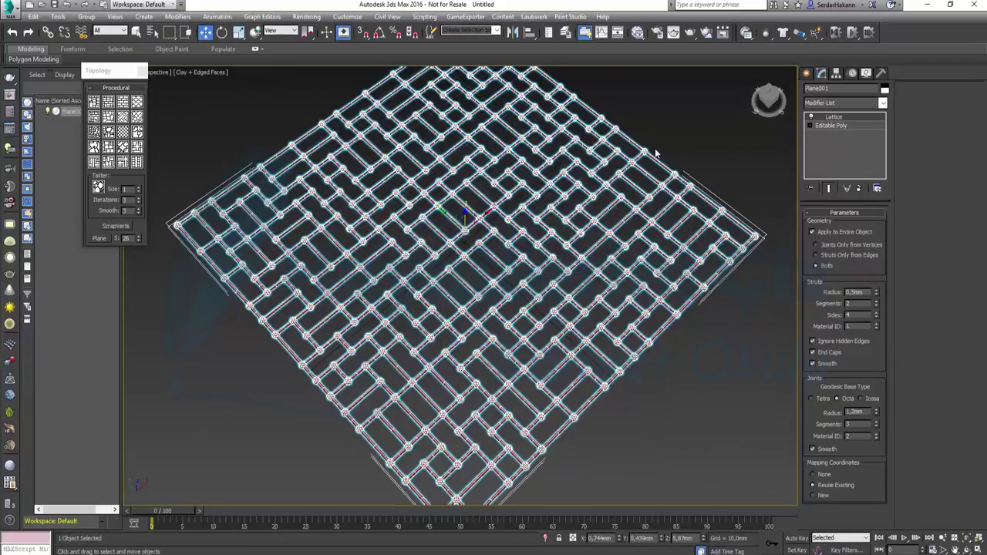
Send the lattice model to Print Studio from the Print Studio menu
{"action": "left_click", "coordinate": [568, 19]}
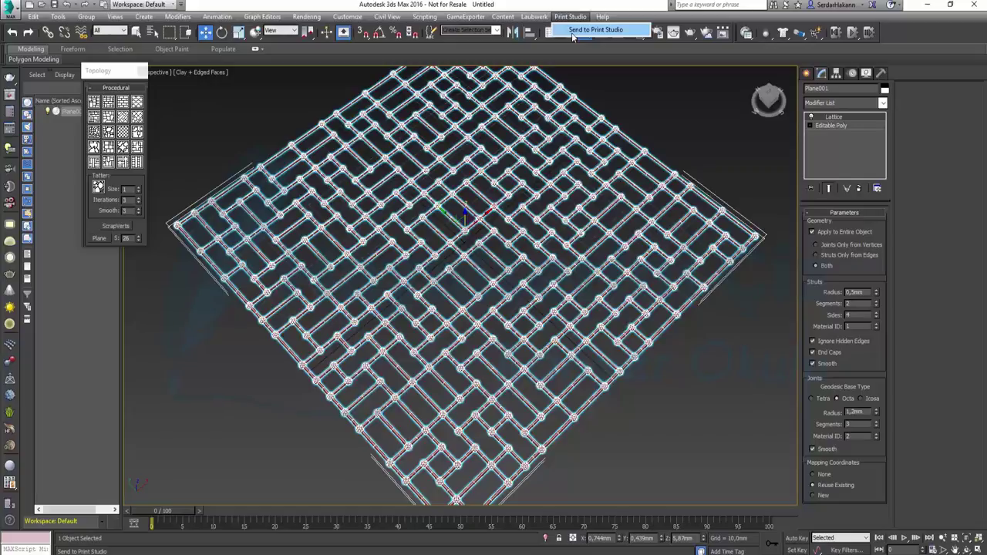
{"action": "left_click", "coordinate": [571, 33]}
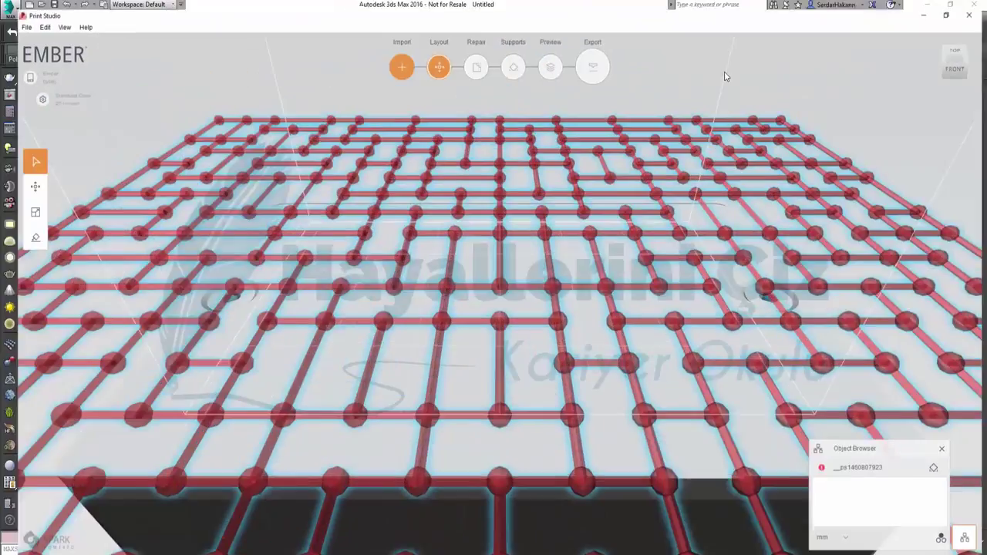
Maximize the Print Studio window and zoom out to see the whole lattice and Ember platform
{"action": "left_click", "coordinate": [725, 67]}
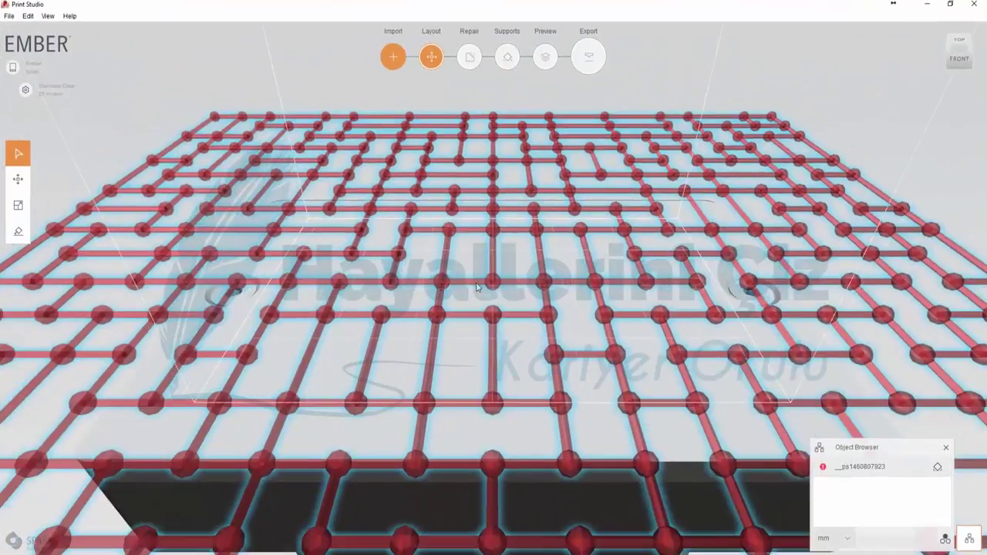
{"action": "scroll", "coordinate": [476, 287], "scroll_direction": "down", "scroll_amount": 1}
{"action": "scroll", "coordinate": [476, 287], "scroll_direction": "down", "scroll_amount": 2}
{"action": "scroll", "coordinate": [476, 287], "scroll_direction": "down", "scroll_amount": 2}
{"action": "scroll", "coordinate": [476, 287], "scroll_direction": "down", "scroll_amount": 2}
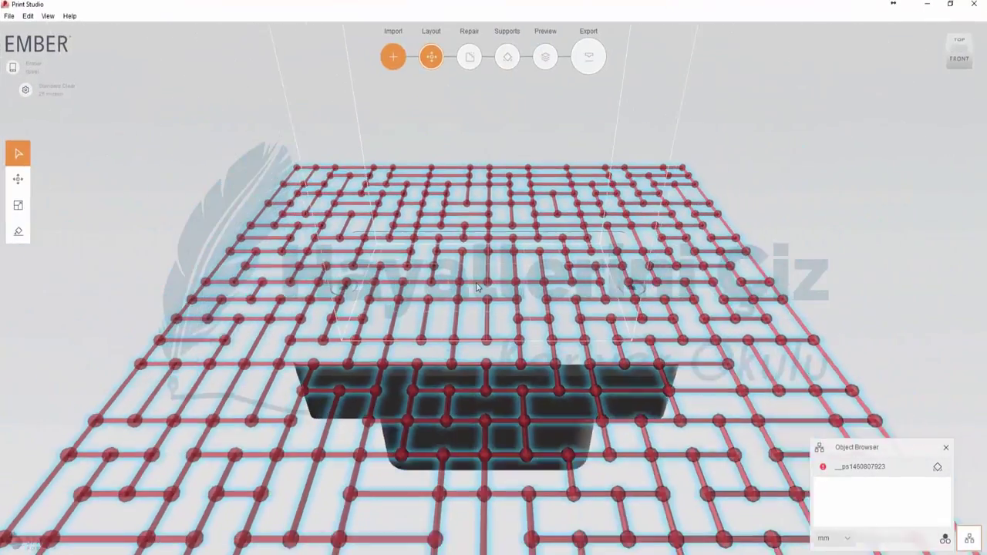
{"action": "scroll", "coordinate": [476, 287], "scroll_direction": "down", "scroll_amount": 2}
{"action": "scroll", "coordinate": [475, 287], "scroll_direction": "down", "scroll_amount": 1}
{"action": "scroll", "coordinate": [478, 288], "scroll_direction": "up", "scroll_amount": 1}
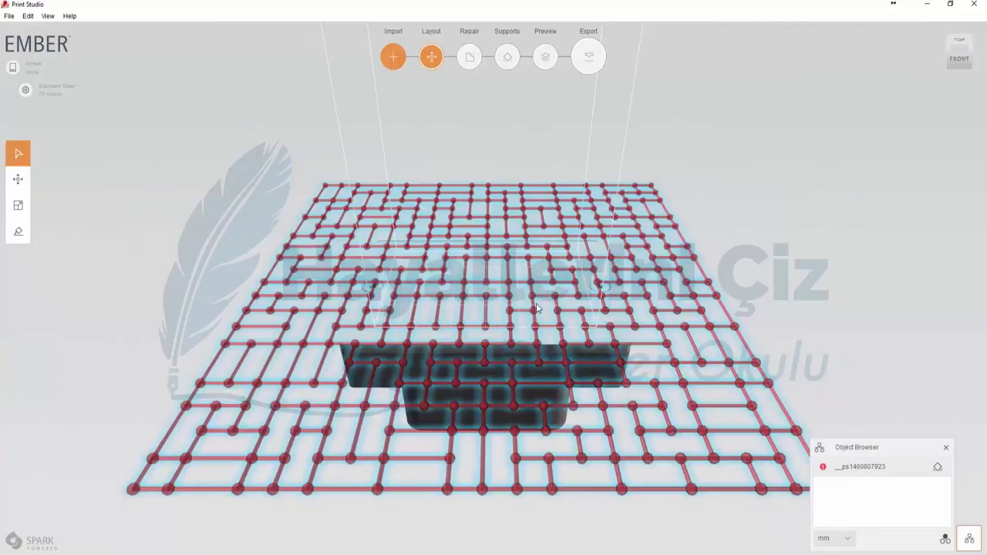
{"action": "scroll", "coordinate": [513, 287], "scroll_direction": "up", "scroll_amount": 1}
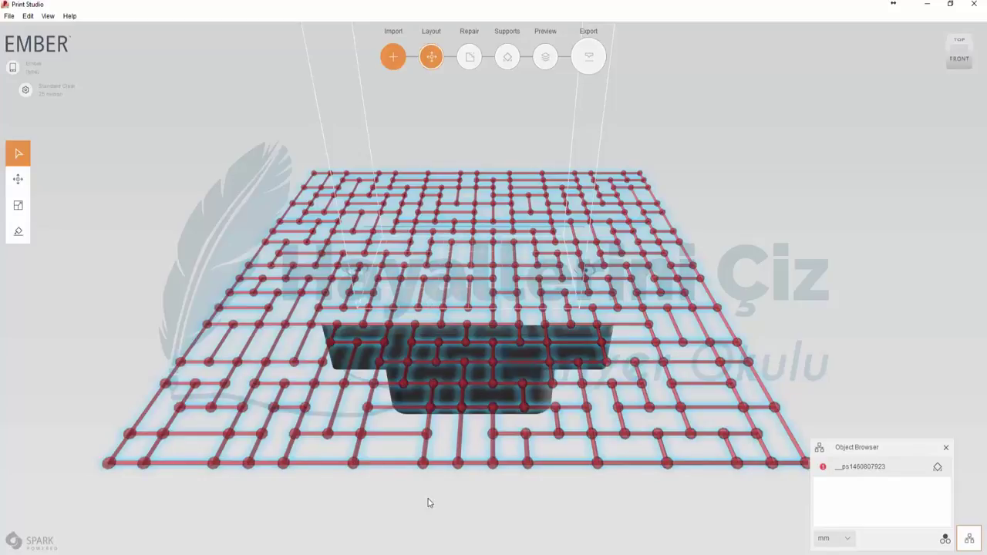
Centre the lattice, scale it down to about 80 mm, and move it over the bed
{"action": "left_click", "coordinate": [18, 179]}
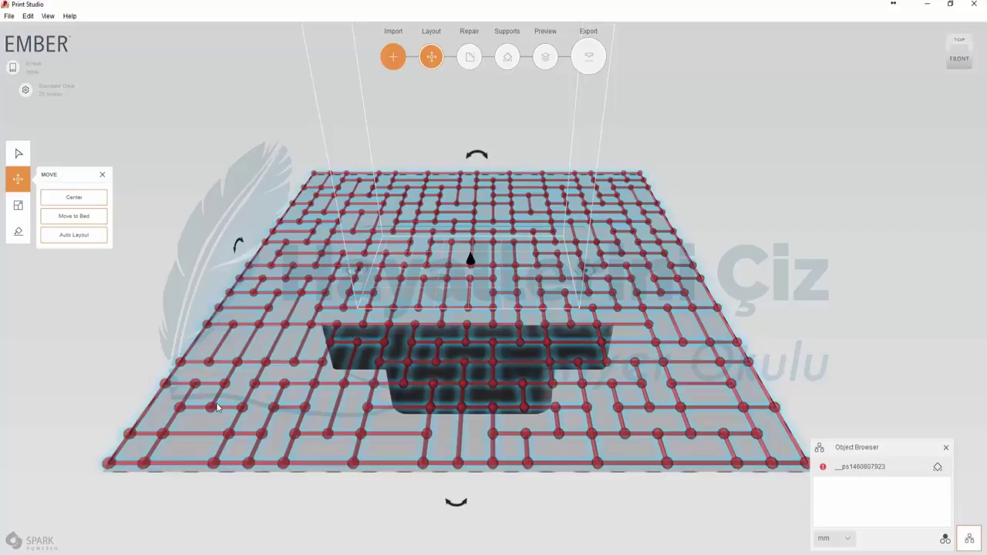
{"action": "left_click", "coordinate": [91, 198]}
{"action": "left_click", "coordinate": [15, 207]}
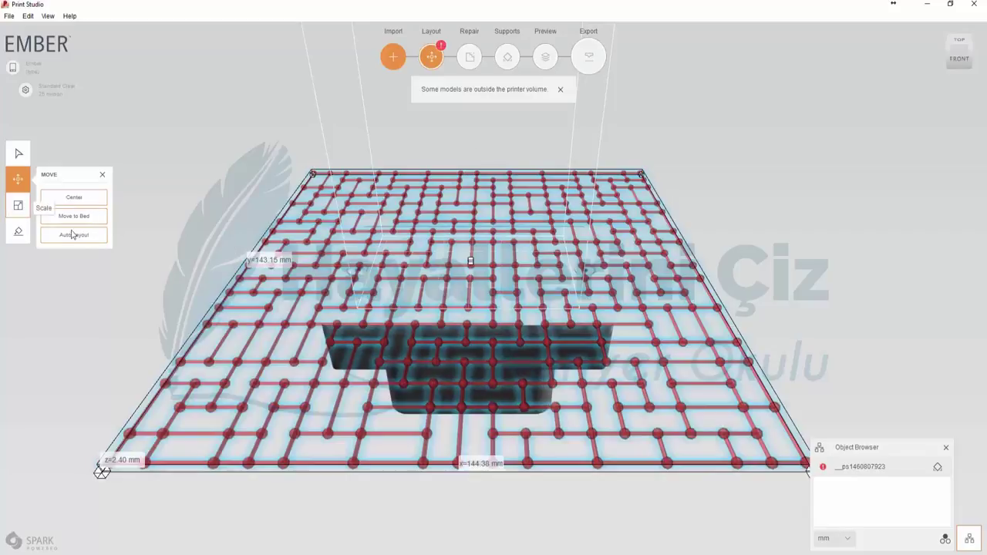
{"action": "left_click_drag", "start_coordinate": [112, 470], "coordinate": [501, 88]}
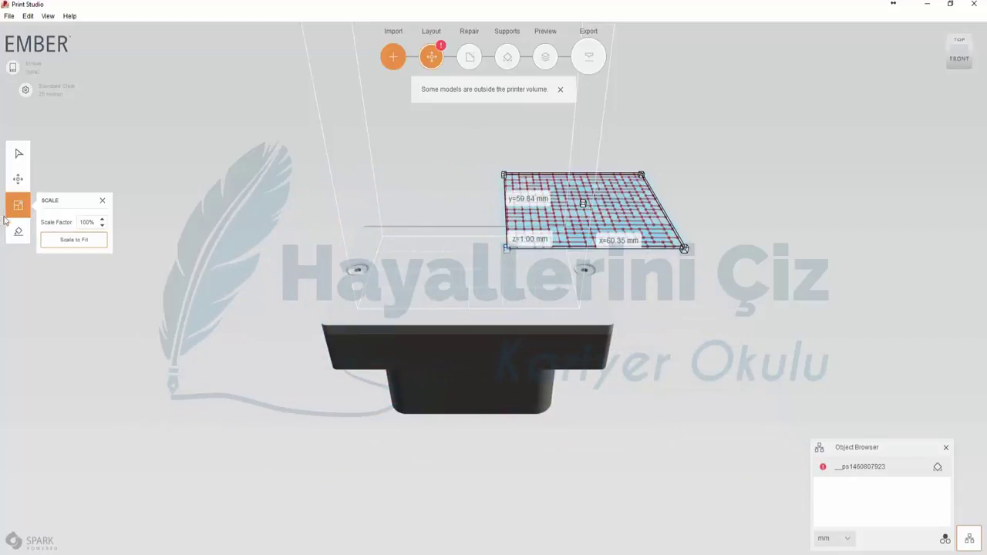
{"action": "left_click", "coordinate": [17, 184]}
{"action": "left_click", "coordinate": [17, 184]}
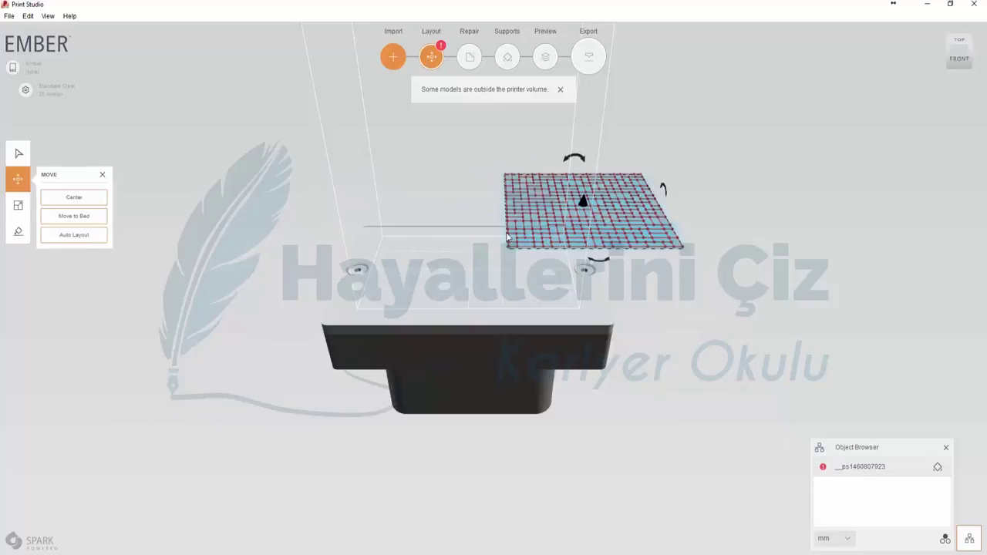
{"action": "left_click_drag", "start_coordinate": [583, 210], "coordinate": [472, 274]}
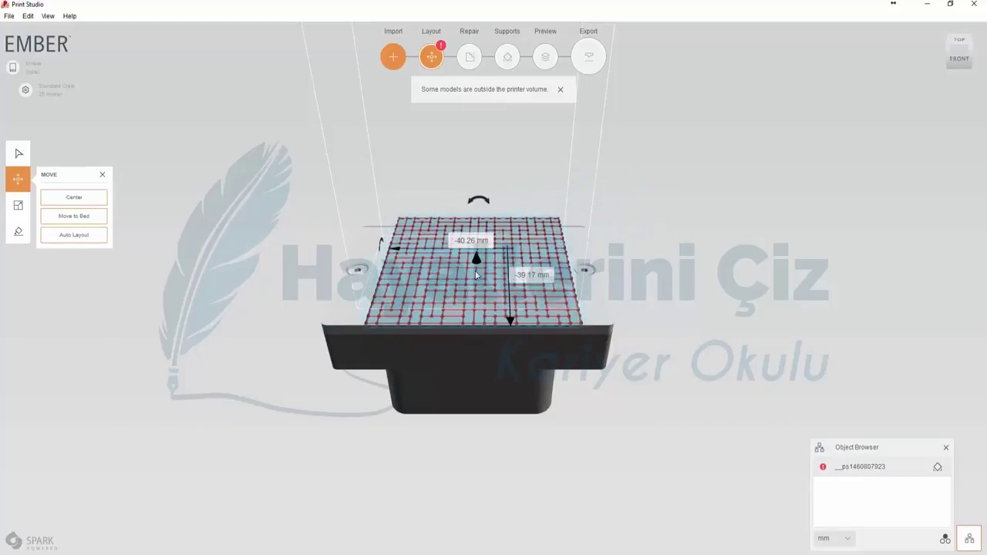
{"action": "scroll", "coordinate": [475, 274], "scroll_direction": "up", "scroll_amount": 5}
{"action": "scroll", "coordinate": [476, 275], "scroll_direction": "up", "scroll_amount": 2}
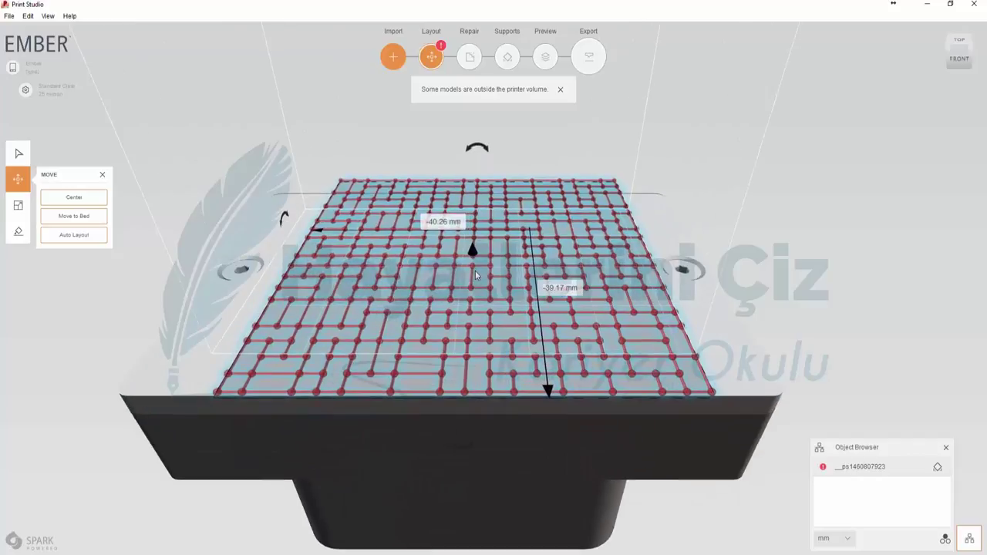
Shrink the lattice to about 36.7 mm and position it inside the printable area
{"action": "left_click", "coordinate": [14, 211]}
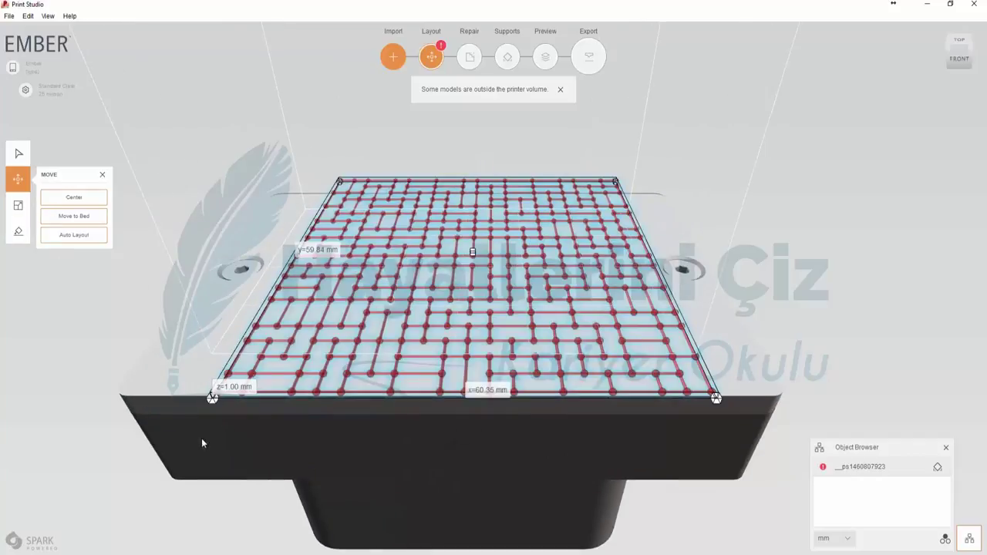
{"action": "left_click_drag", "start_coordinate": [249, 369], "coordinate": [372, 266]}
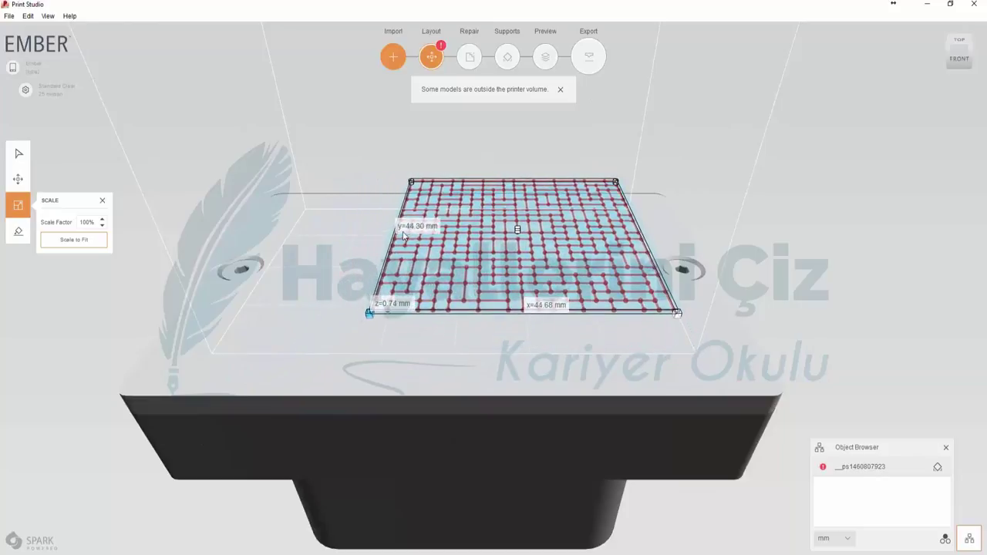
{"action": "left_click_drag", "start_coordinate": [373, 266], "coordinate": [451, 198]}
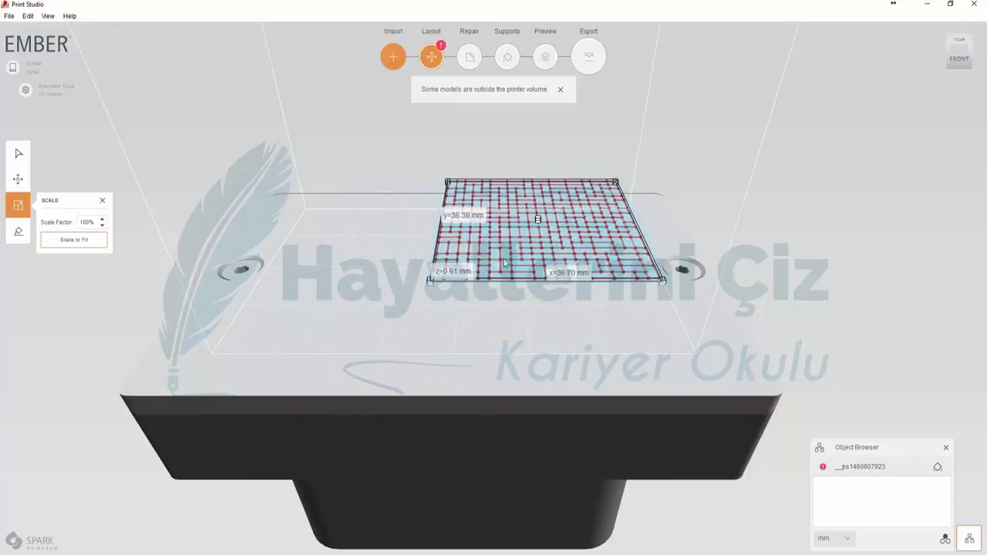
{"action": "left_click", "coordinate": [27, 184]}
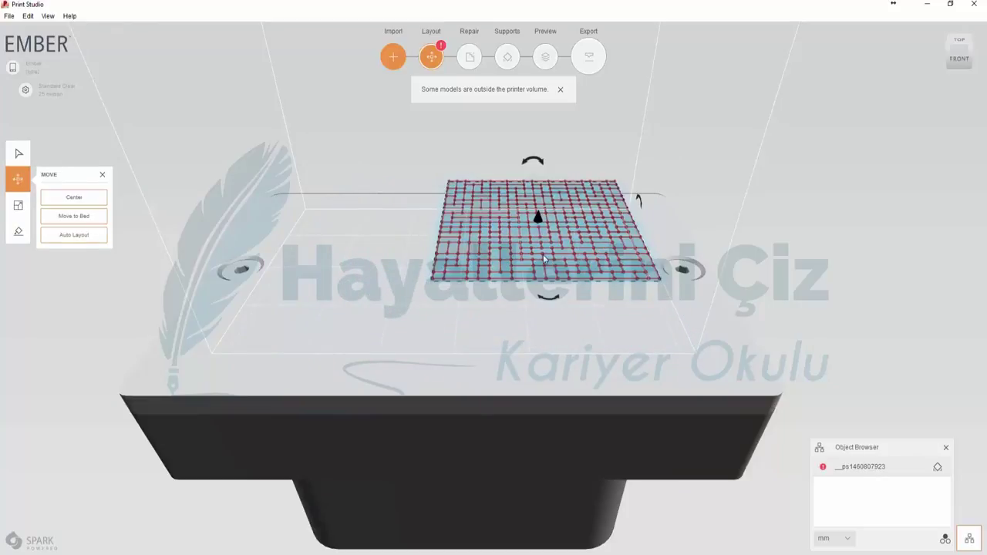
{"action": "left_click_drag", "start_coordinate": [528, 267], "coordinate": [472, 311]}
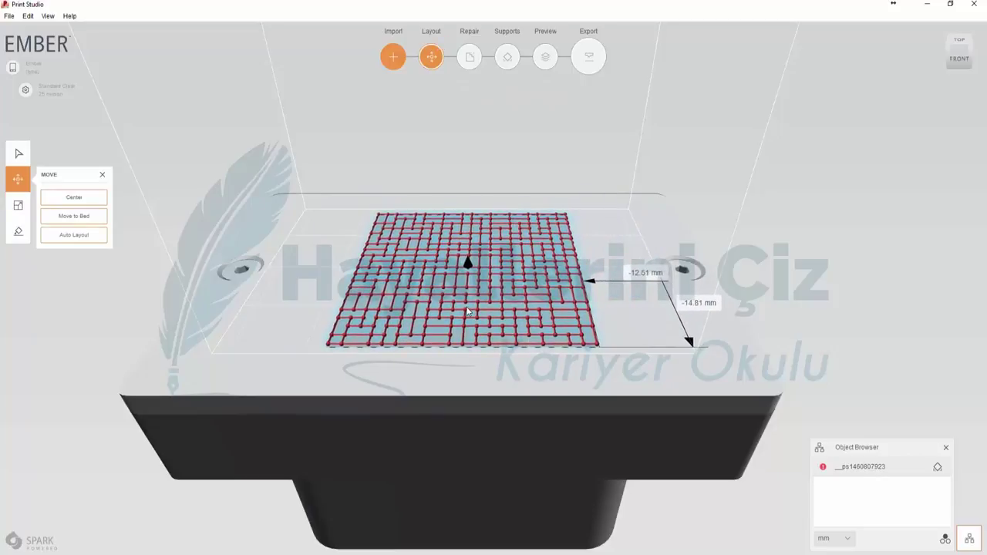
{"action": "left_click_drag", "start_coordinate": [472, 311], "coordinate": [454, 310]}
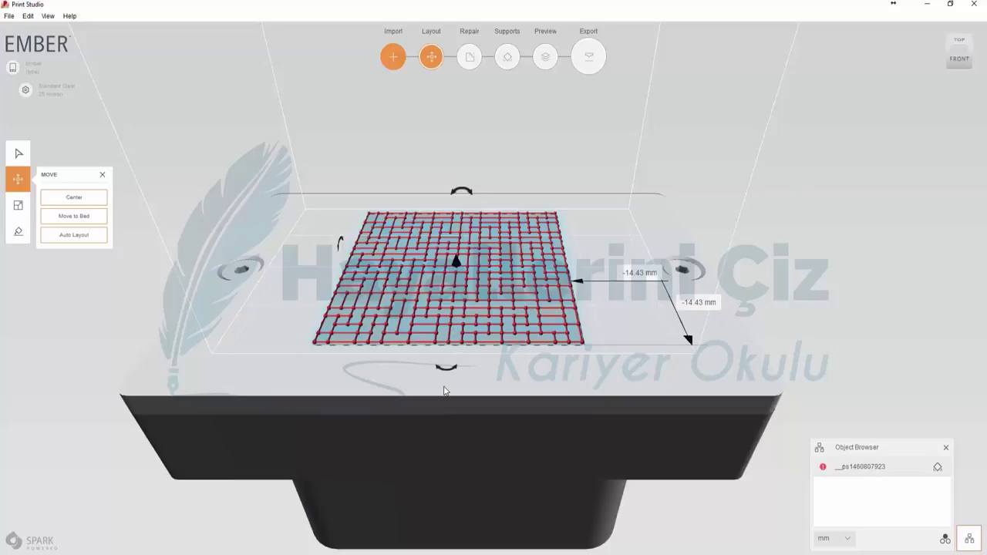
Run Analyze and Repair with no problems found, try Select Regions and Crop, then reach Supports
{"action": "left_click", "coordinate": [463, 59]}
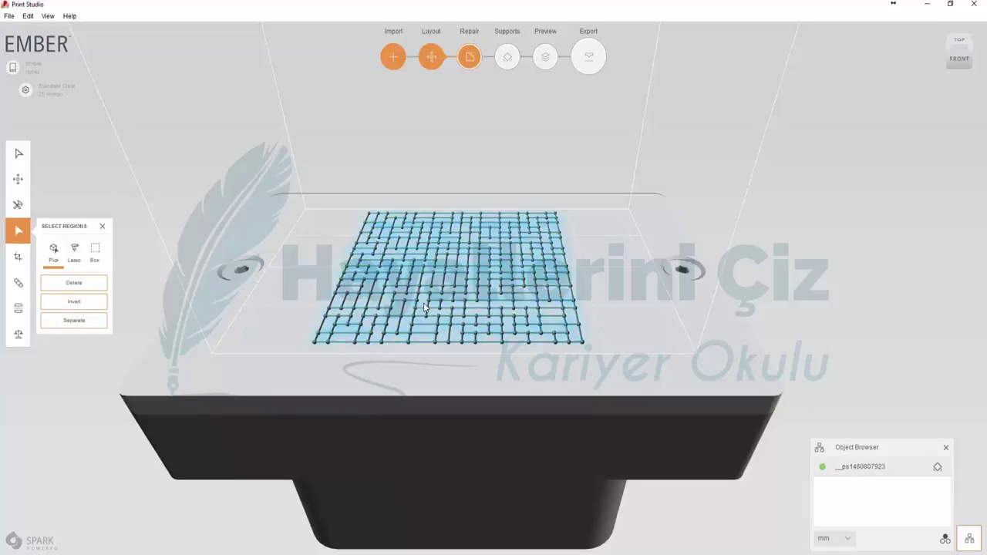
{"action": "left_click", "coordinate": [17, 207]}
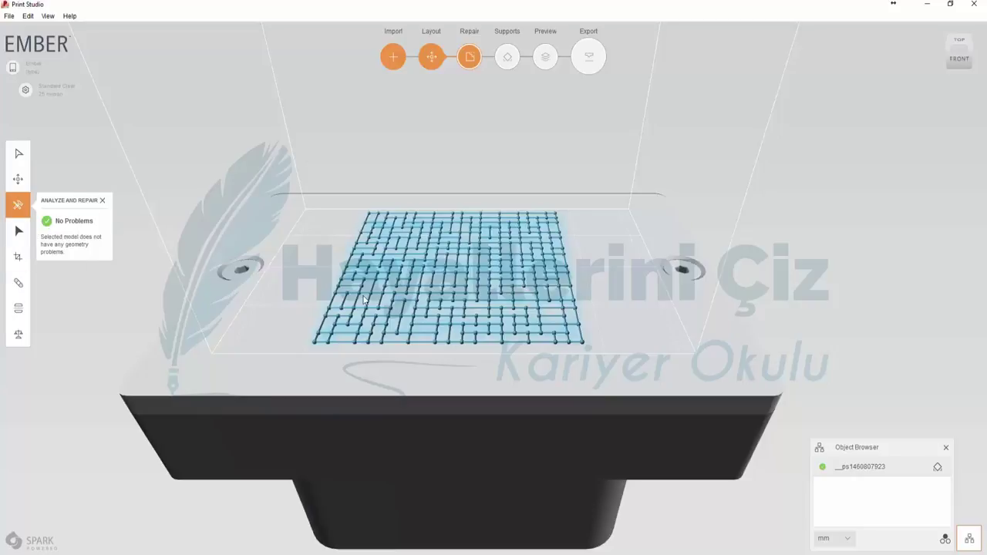
{"action": "left_click", "coordinate": [19, 233]}
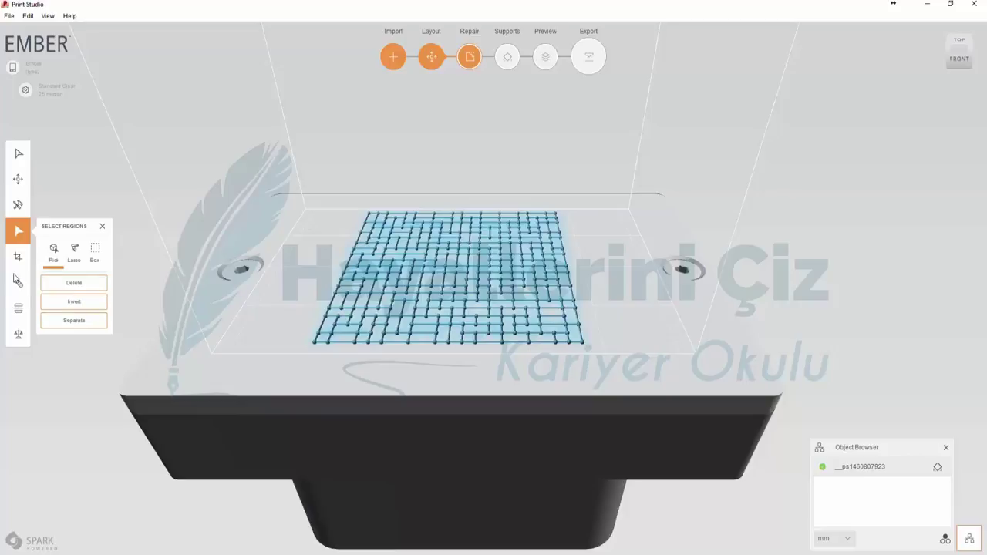
{"action": "left_click", "coordinate": [19, 261]}
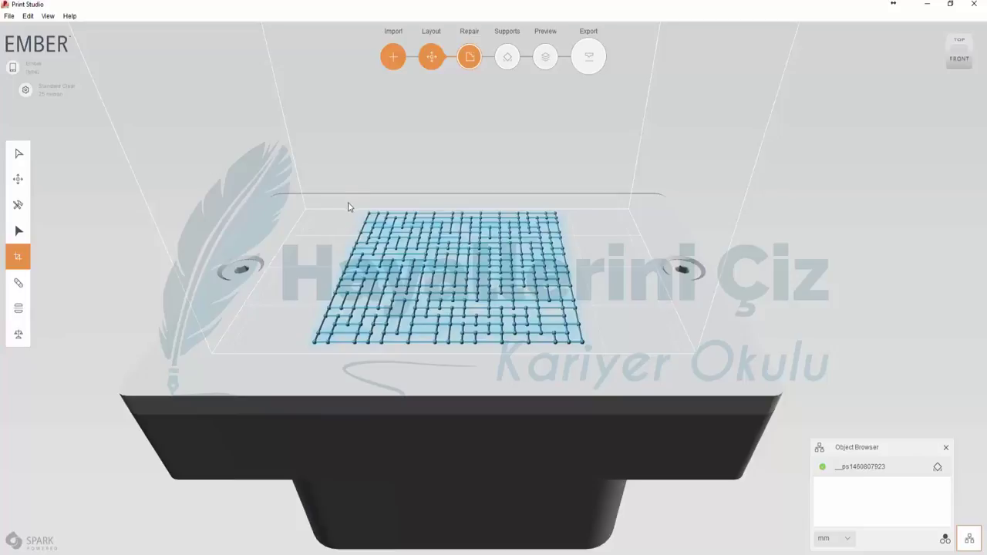
{"action": "left_click", "coordinate": [509, 60]}
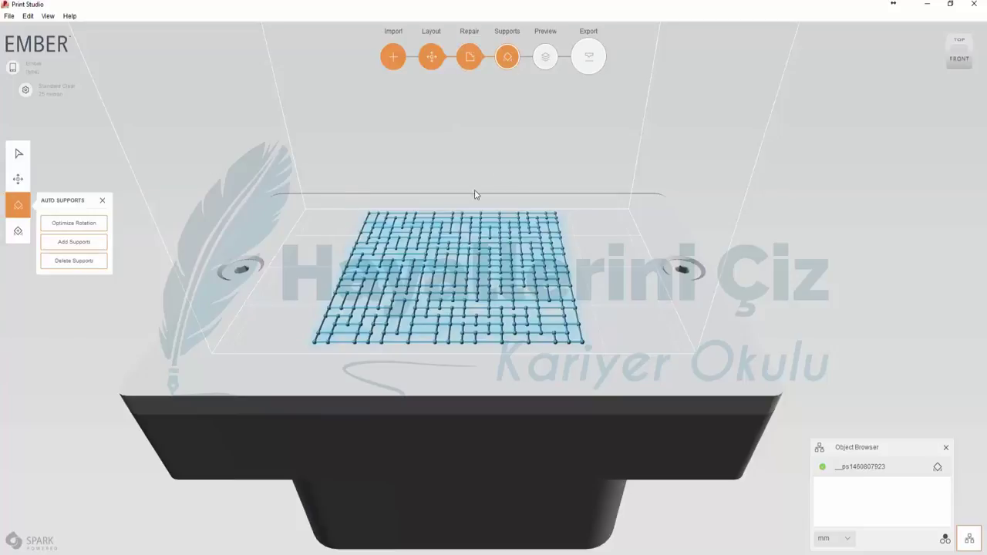
Optimize the lattice's print rotation with Auto Supports
{"action": "left_click", "coordinate": [81, 227]}
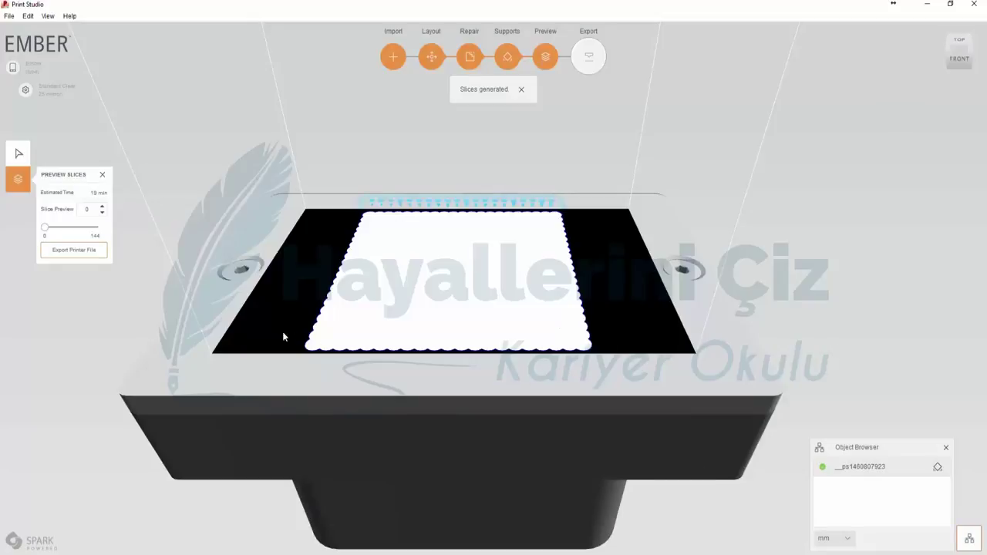
Scrub the slice preview through layers 54, 144 and 116, orbiting to view the slices from above
{"action": "left_click", "coordinate": [521, 91]}
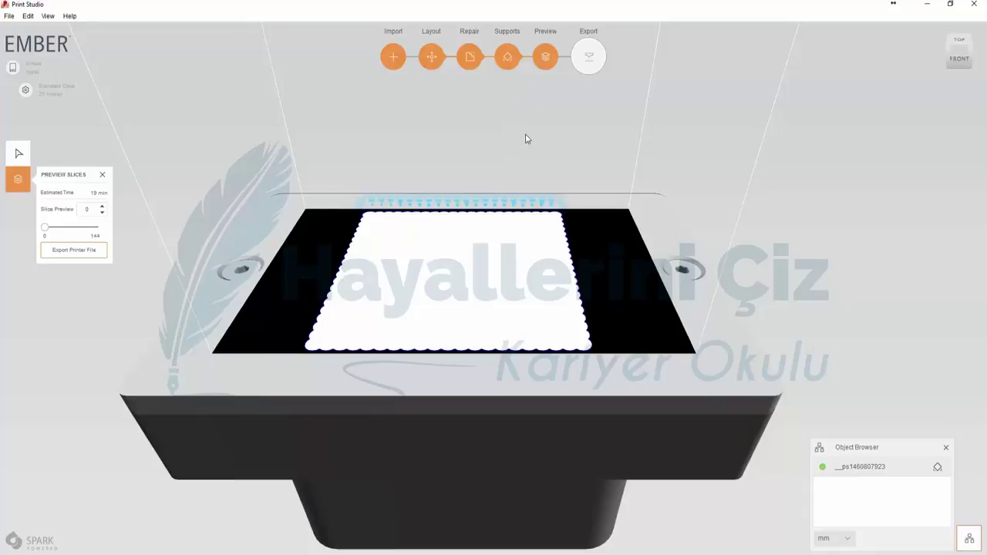
{"action": "scroll", "coordinate": [539, 324], "scroll_direction": "up", "scroll_amount": 1}
{"action": "scroll", "coordinate": [540, 324], "scroll_direction": "up", "scroll_amount": 1}
{"action": "scroll", "coordinate": [540, 324], "scroll_direction": "up", "scroll_amount": 1}
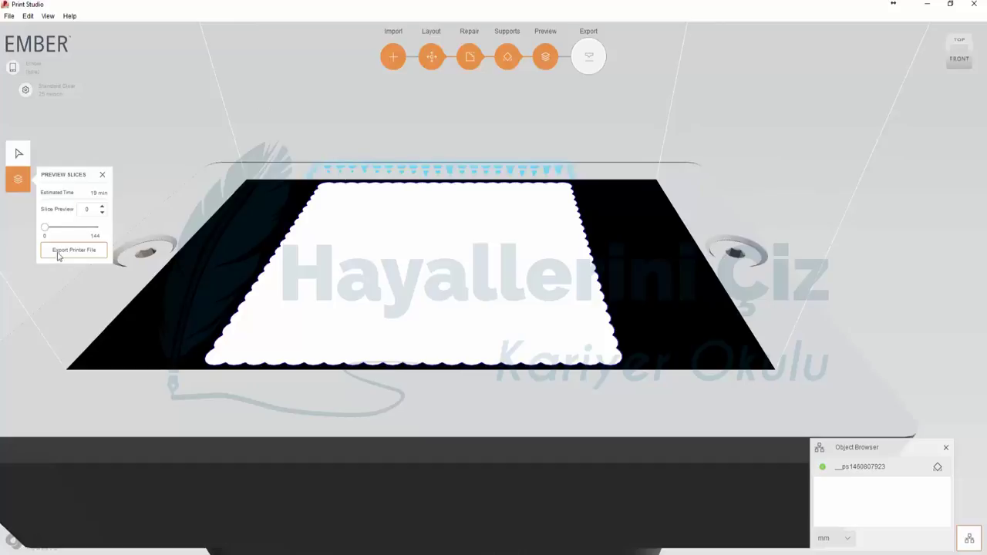
{"action": "mouse_move", "coordinate": [47, 229]}
{"action": "left_mouse_down"}
{"action": "mouse_move", "coordinate": [108, 226]}
{"action": "mouse_move", "coordinate": [92, 228]}
{"action": "left_mouse_up"}
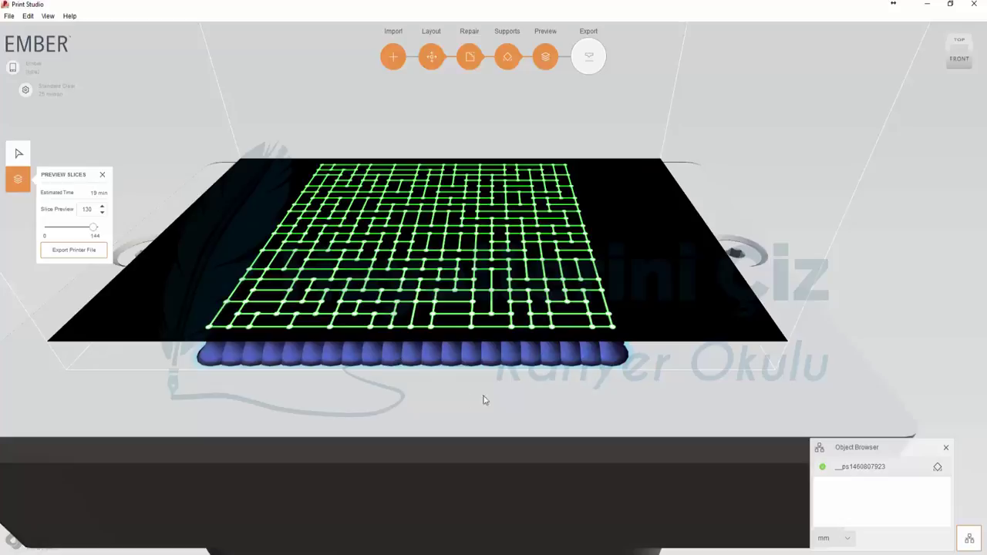
{"action": "mouse_move", "coordinate": [491, 405]}
{"action": "right_mouse_down"}
{"action": "mouse_move", "coordinate": [487, 378]}
{"action": "mouse_move", "coordinate": [422, 351]}
{"action": "mouse_move", "coordinate": [661, 363]}
{"action": "mouse_move", "coordinate": [660, 377]}
{"action": "mouse_move", "coordinate": [678, 374]}
{"action": "right_mouse_up"}
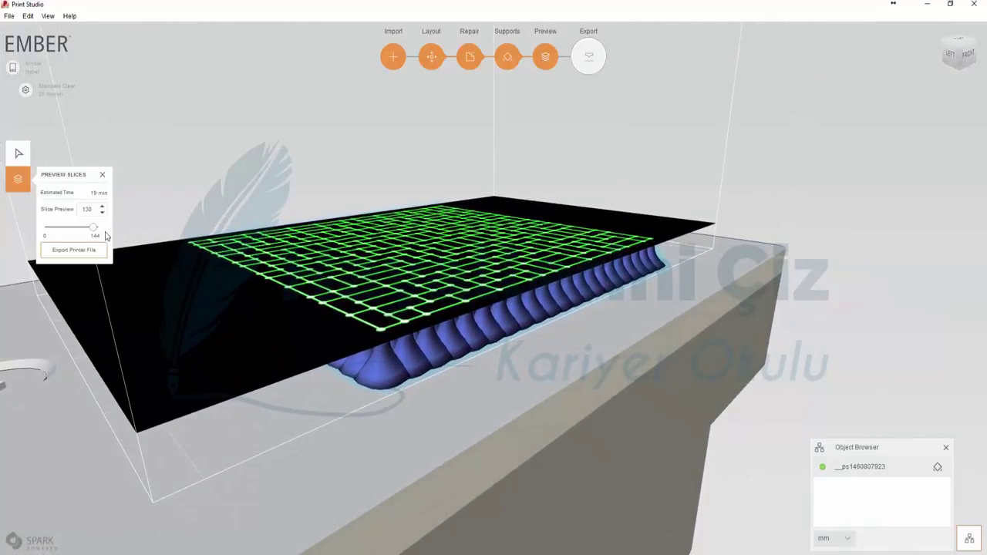
{"action": "left_click_drag", "start_coordinate": [98, 229], "coordinate": [108, 231]}
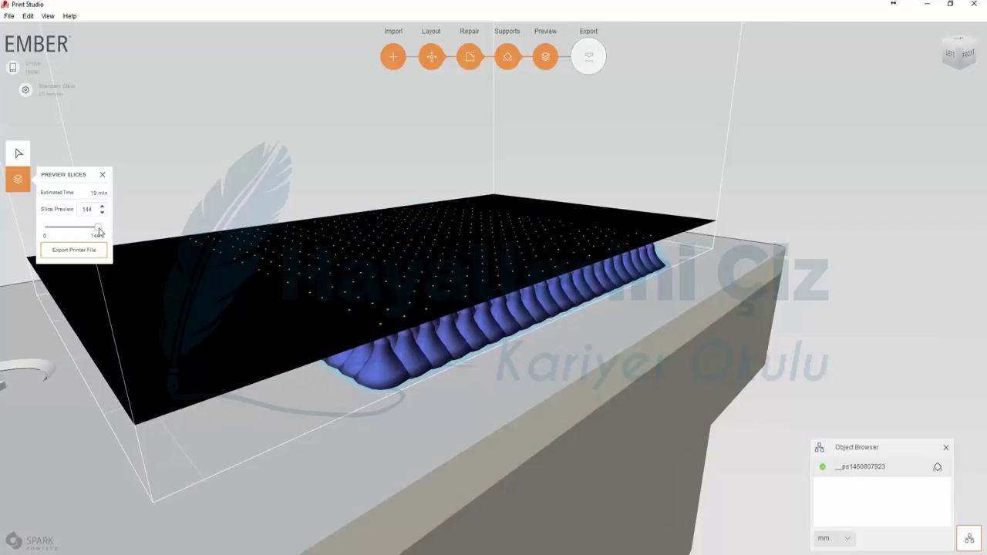
{"action": "mouse_move", "coordinate": [98, 230]}
{"action": "left_mouse_down"}
{"action": "mouse_move", "coordinate": [62, 245]}
{"action": "mouse_move", "coordinate": [94, 246]}
{"action": "left_mouse_up"}
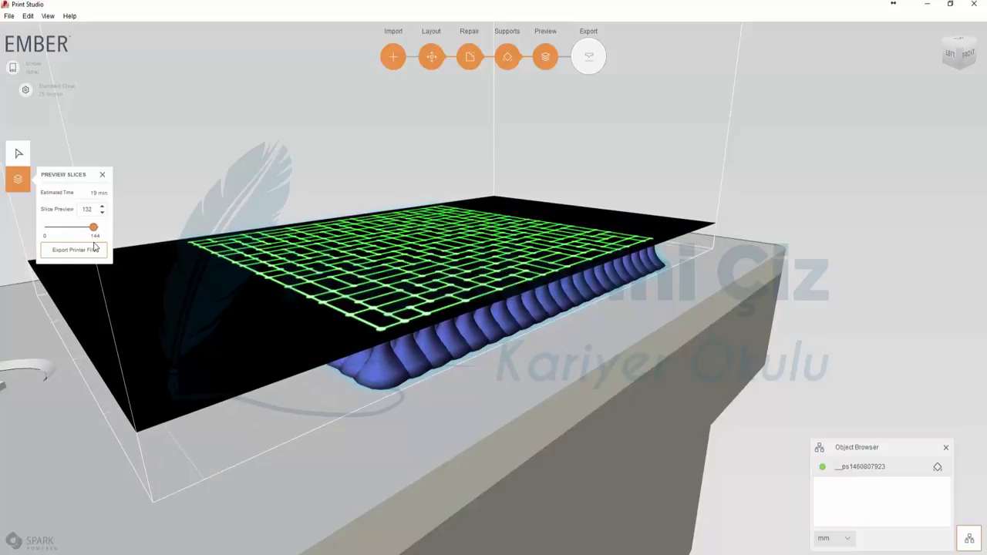
{"action": "right_click_drag", "start_coordinate": [326, 242], "coordinate": [309, 277]}
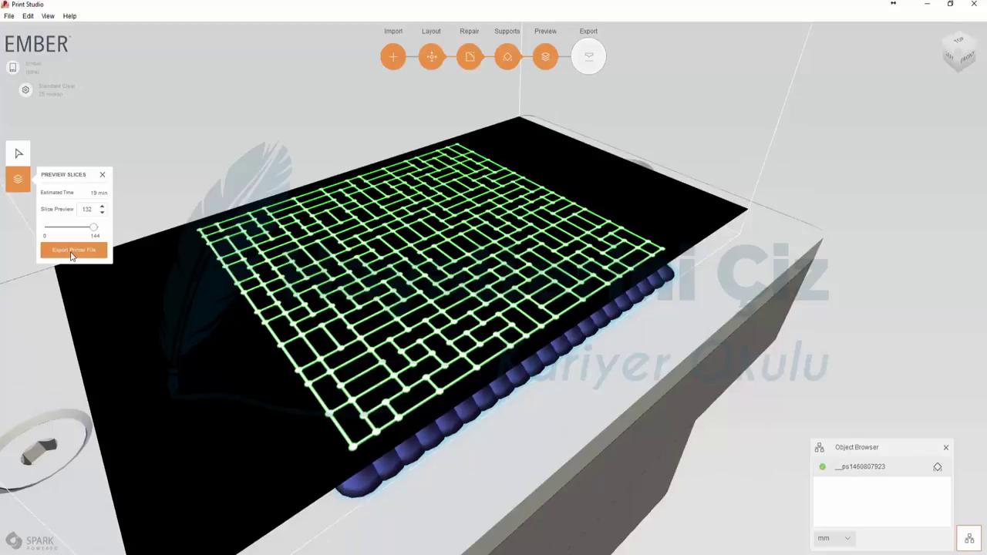
Generate the Ember printer file, check its save type, then cancel saving and return to the preview
{"action": "left_click", "coordinate": [594, 57]}
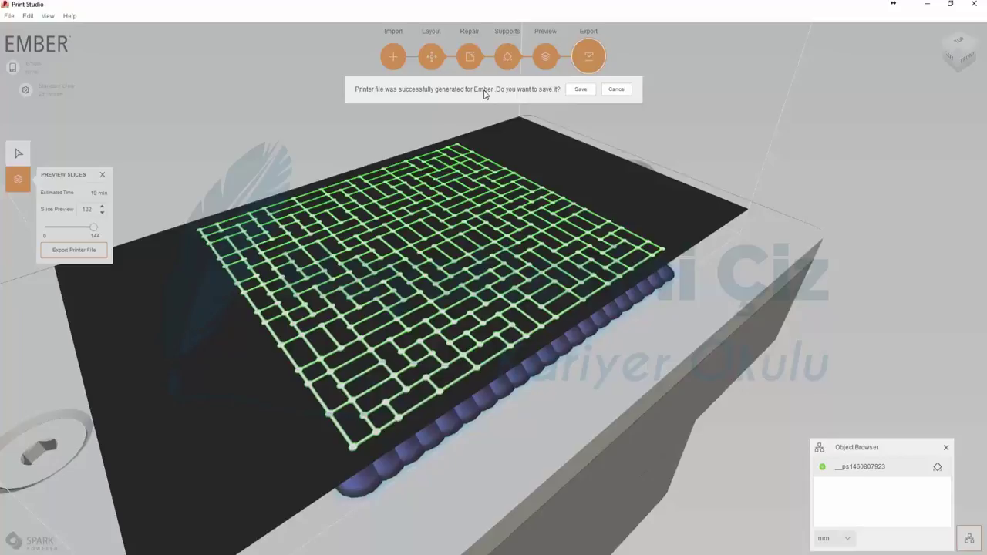
{"action": "left_click", "coordinate": [593, 90]}
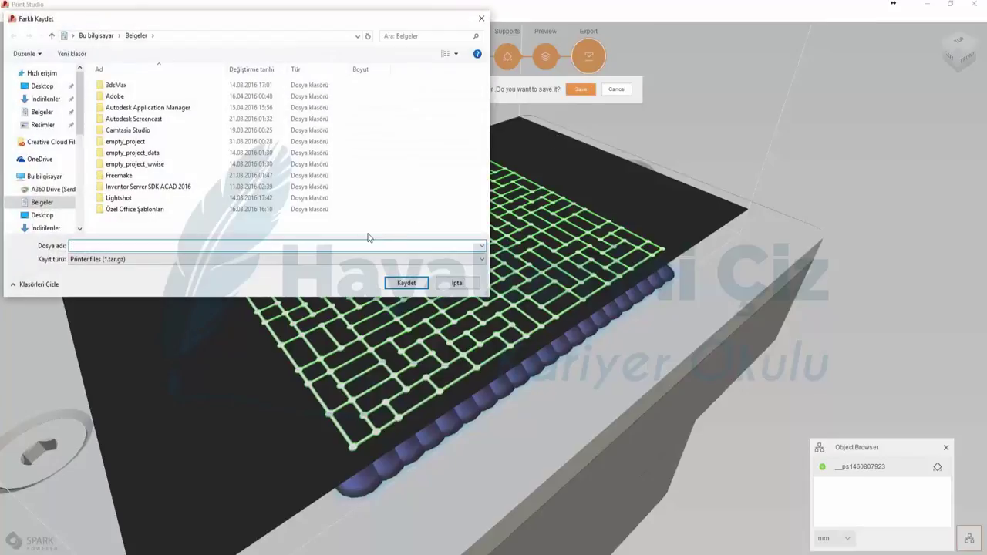
{"action": "left_click", "coordinate": [117, 260]}
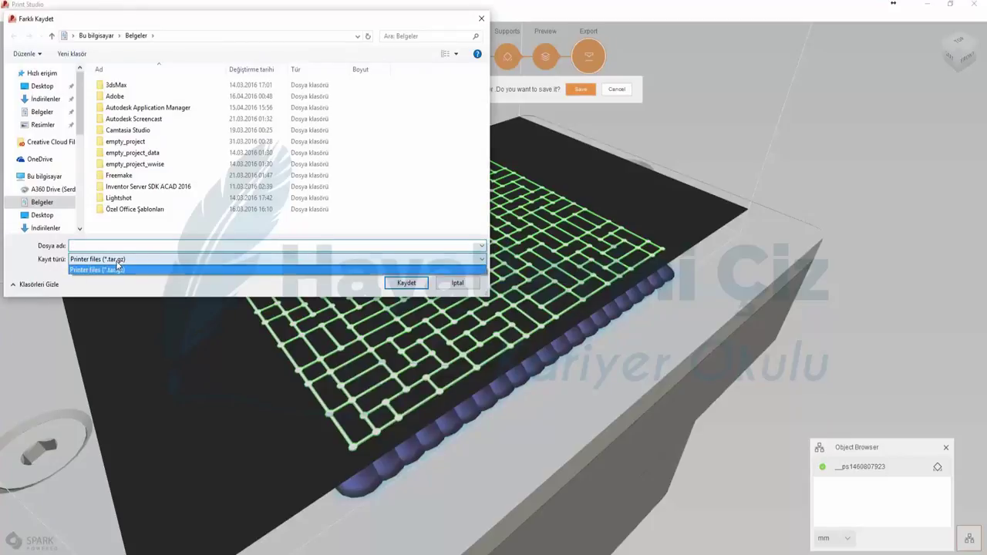
{"action": "left_click", "coordinate": [119, 267]}
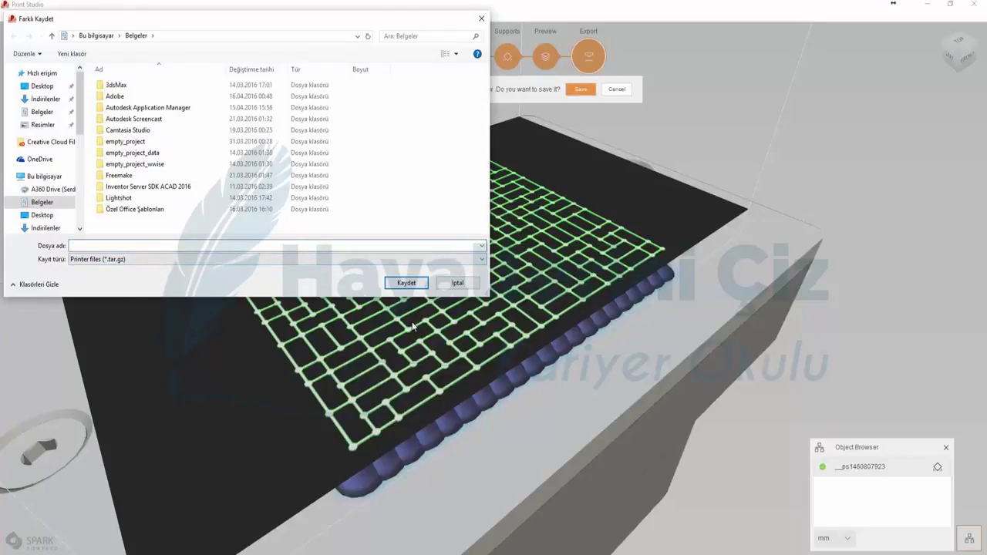
{"action": "left_click", "coordinate": [458, 282]}
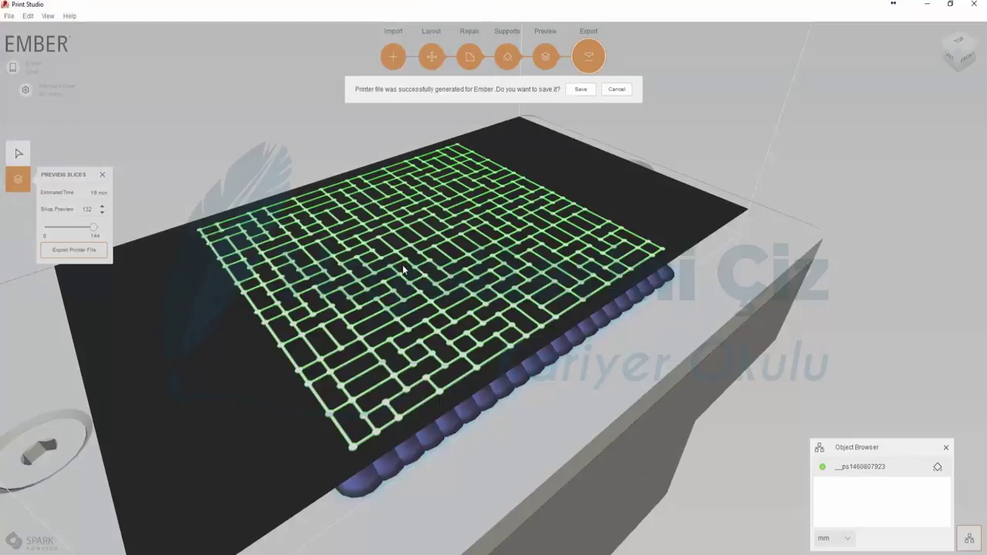
{"action": "left_click", "coordinate": [619, 94]}
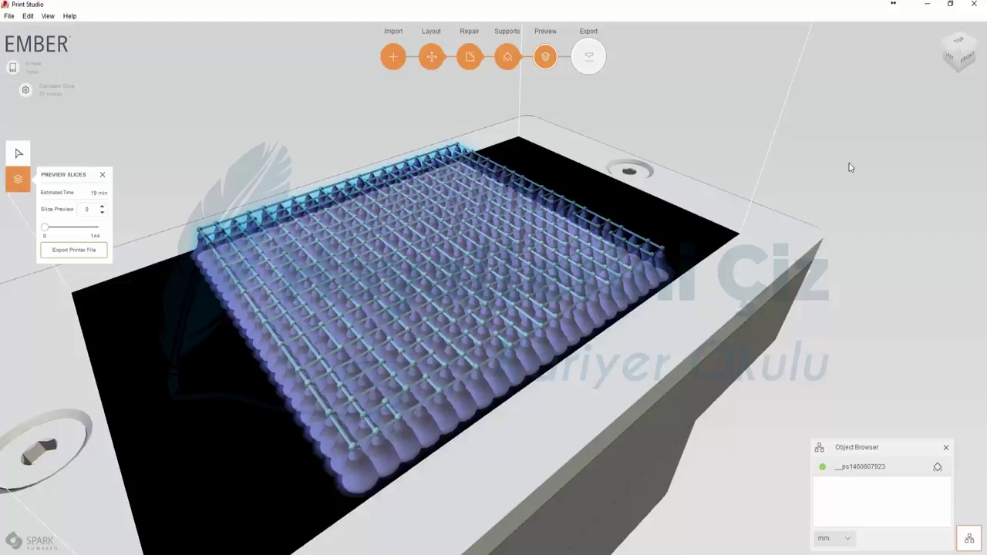
Back in 3ds Max, delete the lattice plane so the scene is empty
{"action": "left_click", "coordinate": [972, 7]}
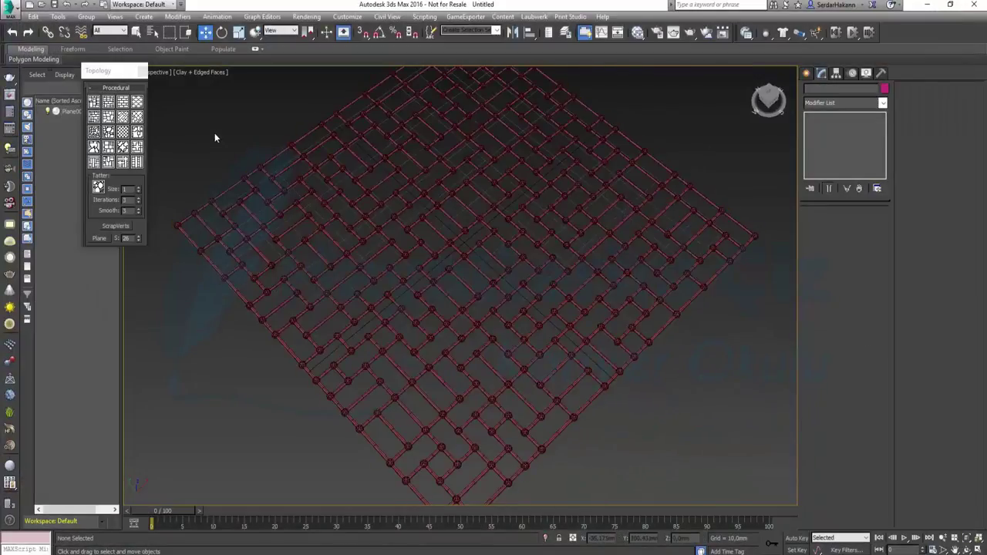
{"action": "left_click", "coordinate": [318, 193]}
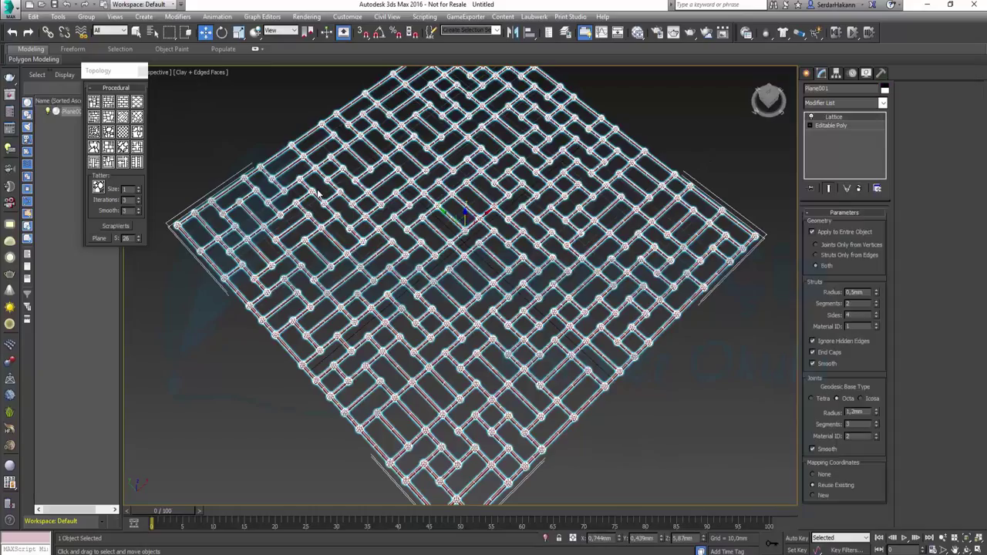
{"action": "key", "text": "Delete"}
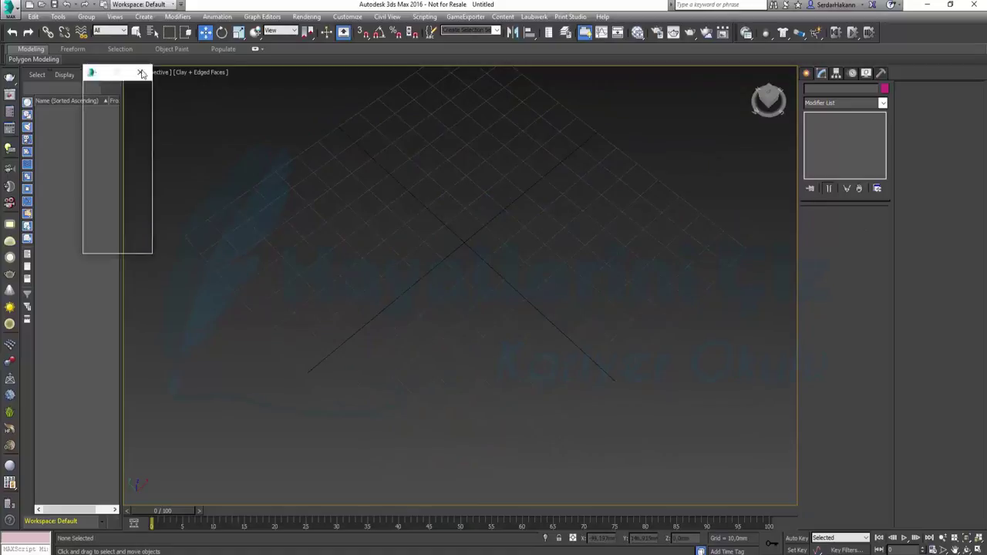
{"action": "mouse_move", "coordinate": [437, 287]}
{"action": "middle_mouse_down", "text": "alt"}
{"action": "mouse_move", "coordinate": [425, 225]}
{"action": "mouse_move", "coordinate": [412, 316]}
{"action": "mouse_move", "coordinate": [439, 309]}
{"action": "middle_mouse_up", "text": "alt"}
Place a TextPlus object reading 'TextPlus' on the grid and open it in the Modify panel
{"action": "left_click", "coordinate": [806, 76]}
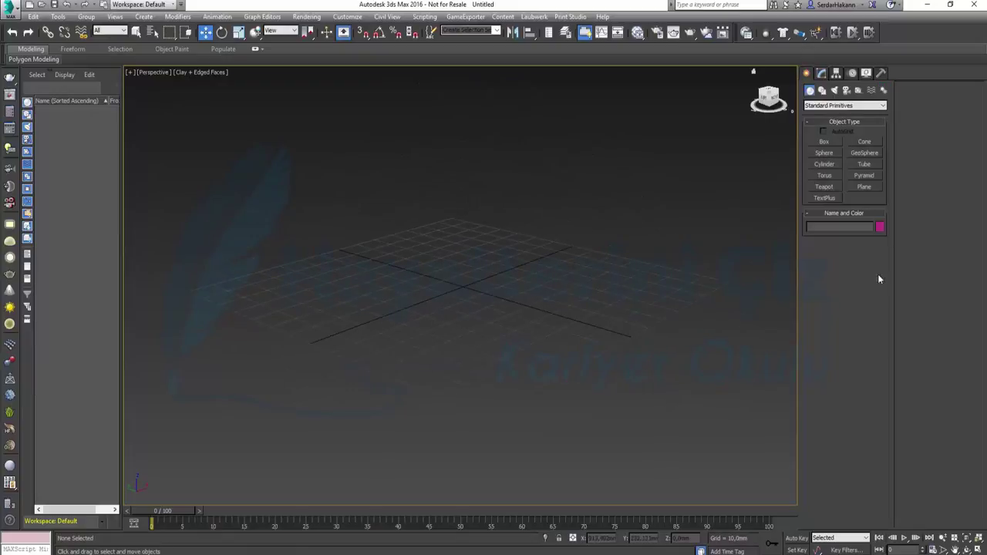
{"action": "left_click", "coordinate": [825, 198]}
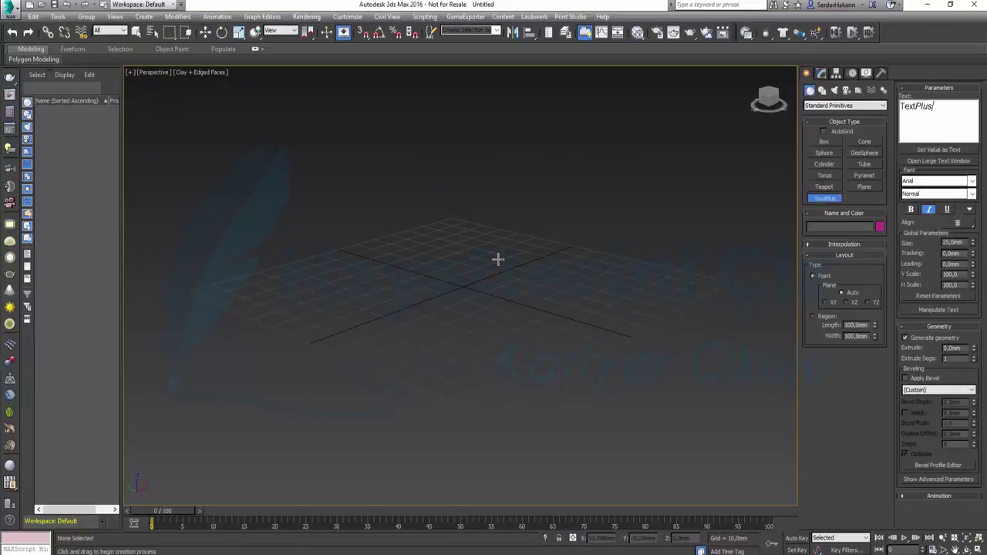
{"action": "left_click", "coordinate": [482, 316]}
{"action": "scroll", "coordinate": [438, 296], "scroll_direction": "up", "scroll_amount": 2}
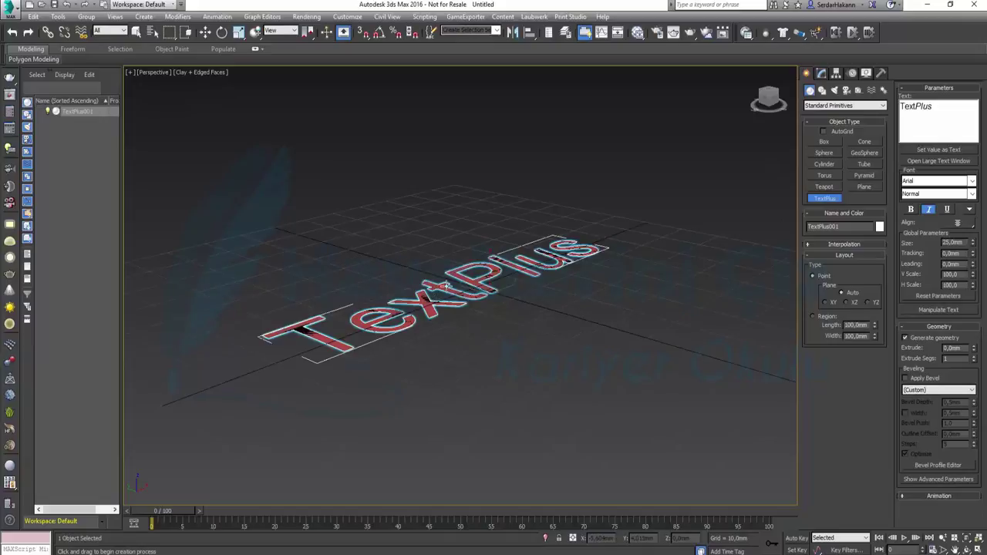
{"action": "scroll", "coordinate": [440, 296], "scroll_direction": "up", "scroll_amount": 2}
{"action": "scroll", "coordinate": [441, 297], "scroll_direction": "up", "scroll_amount": 2}
{"action": "right_click", "coordinate": [471, 309]}
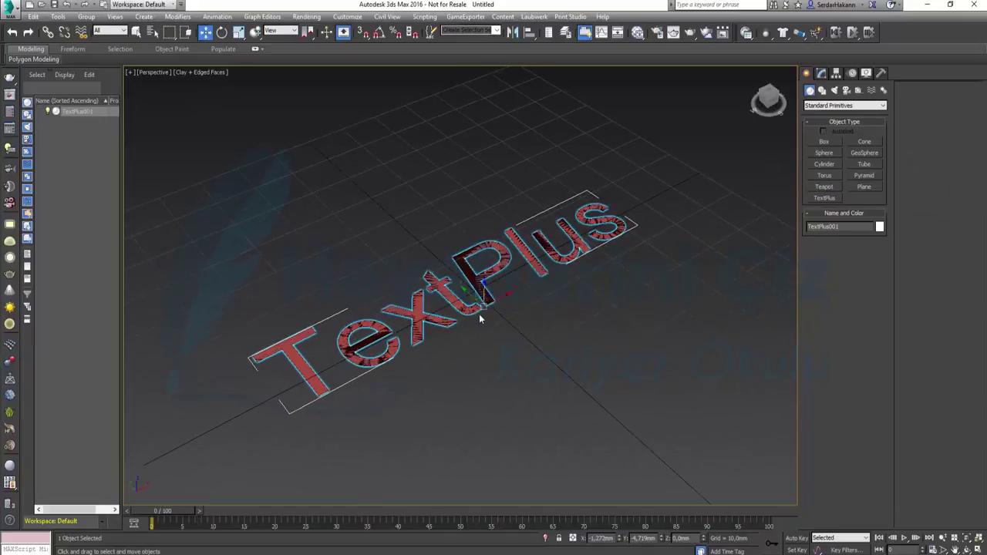
{"action": "left_click", "coordinate": [822, 71]}
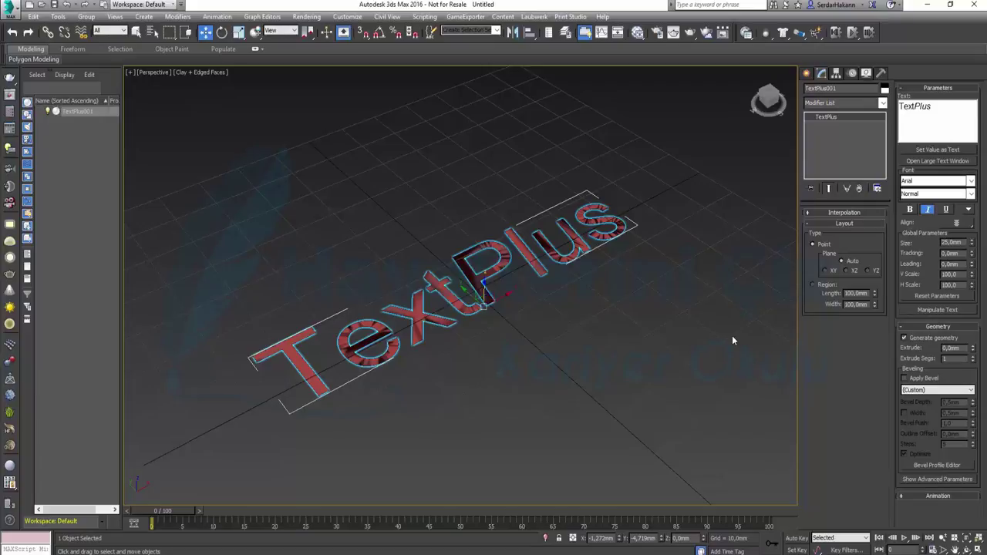
Change the text font to Frutiger Next LT W1G
{"action": "left_click", "coordinate": [944, 182]}
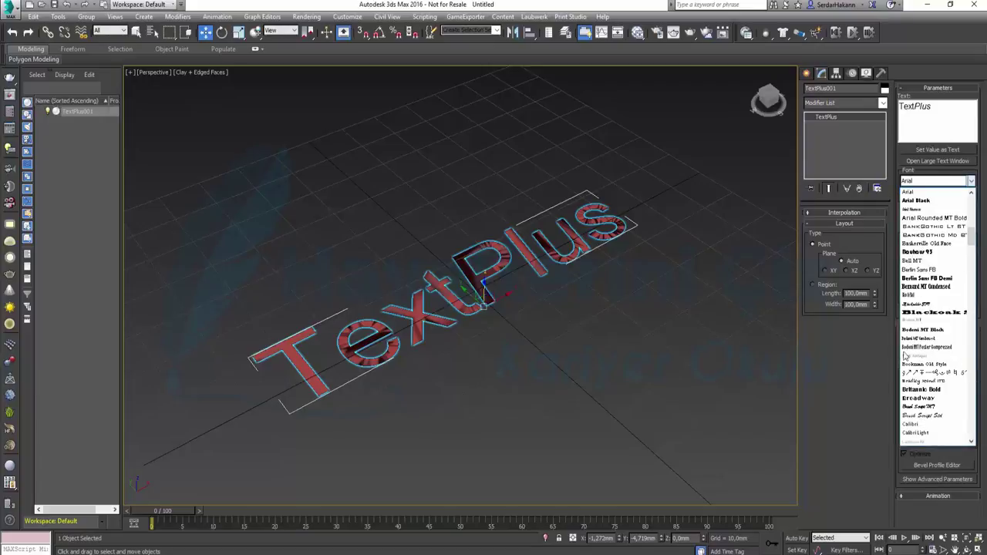
{"action": "key", "text": "f"}
{"action": "left_click", "coordinate": [918, 193]}
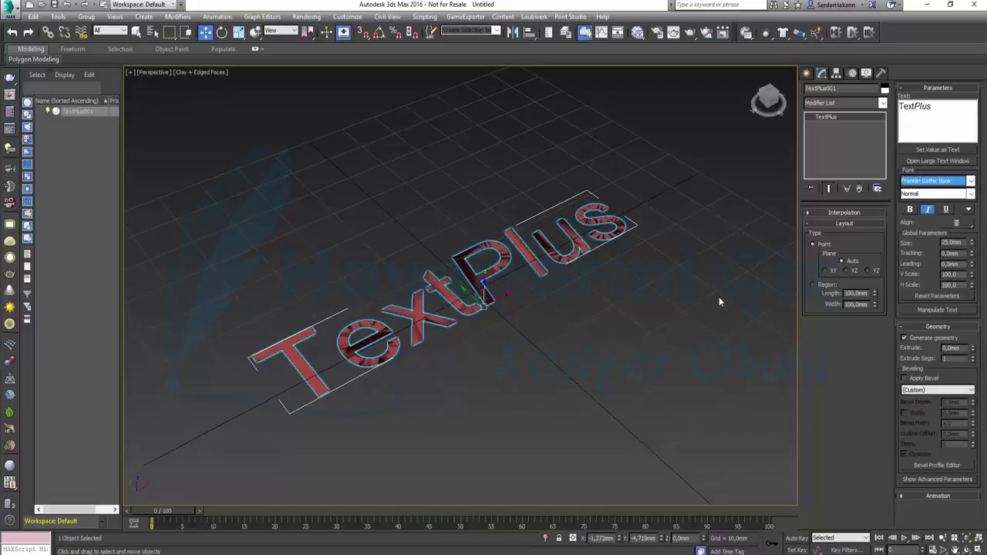
{"action": "left_click", "coordinate": [950, 182]}
{"action": "key", "text": "f"}
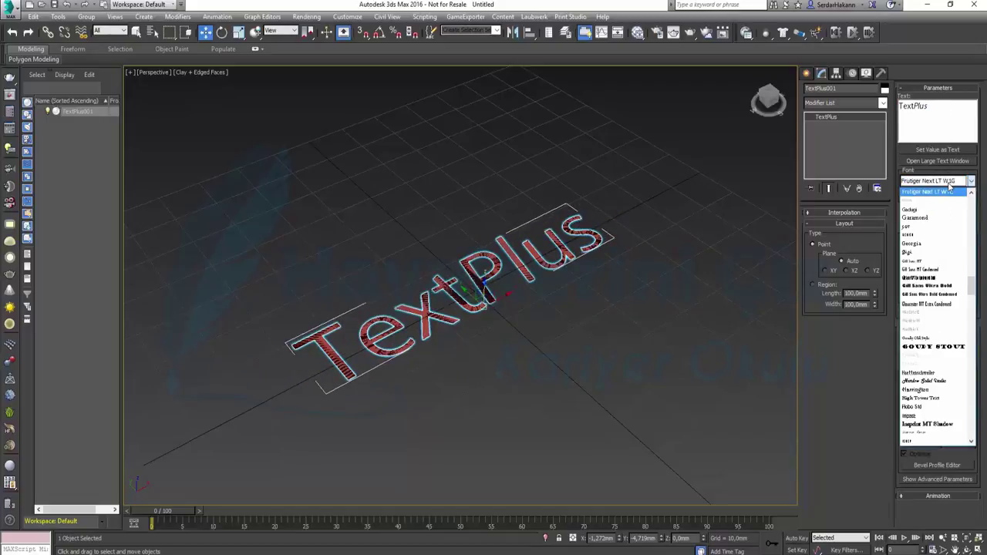
{"action": "left_click", "coordinate": [926, 193]}
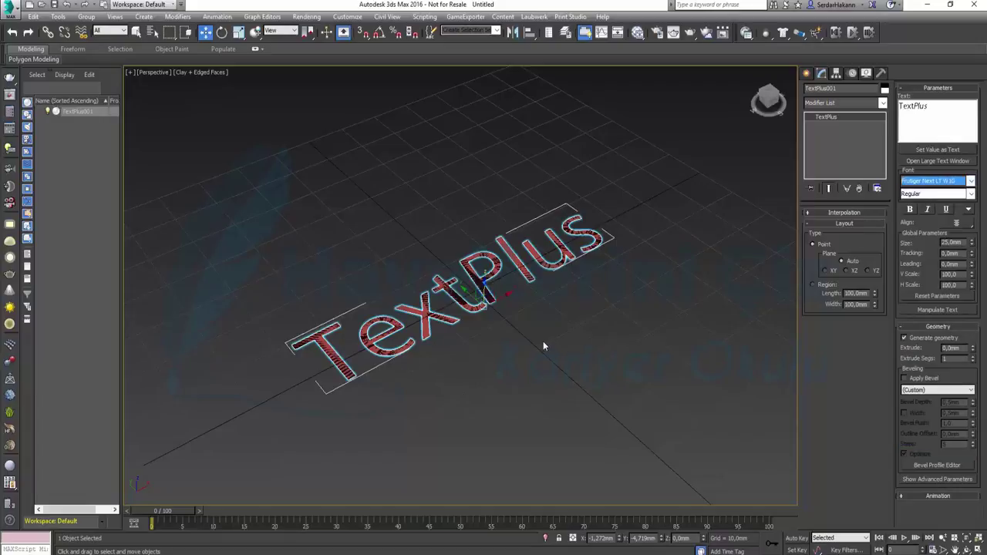
Set the extrusion depth to 5 mm with 3 segments, leaving bevel off
{"action": "double_click", "coordinate": [951, 348]}
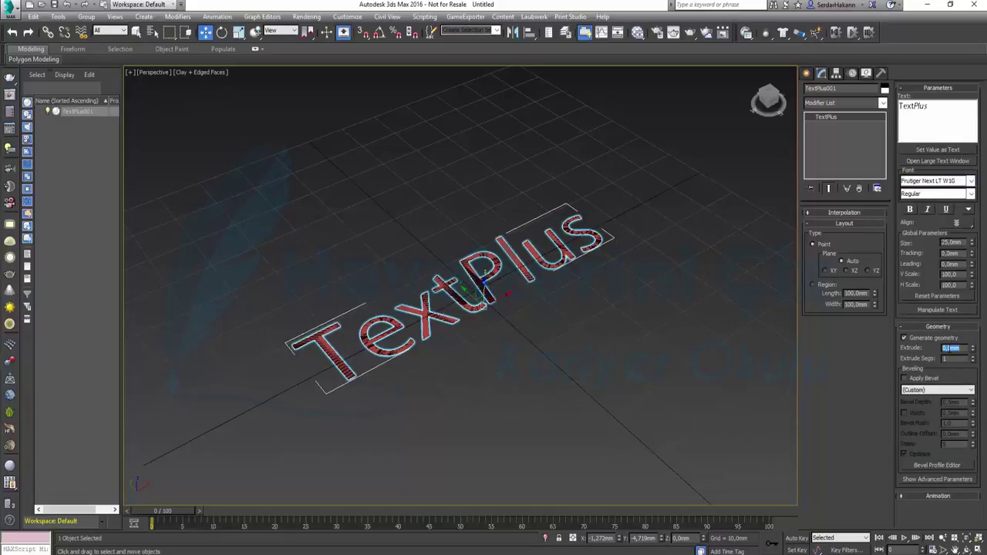
{"action": "type", "text": "10"}
{"action": "key", "text": "Return"}
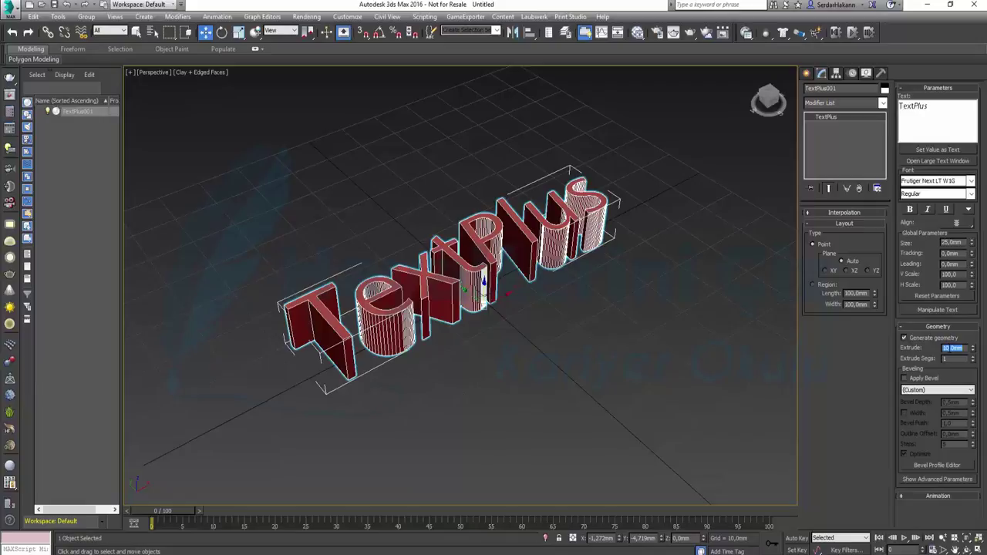
{"action": "type", "text": "5"}
{"action": "key", "text": "Return"}
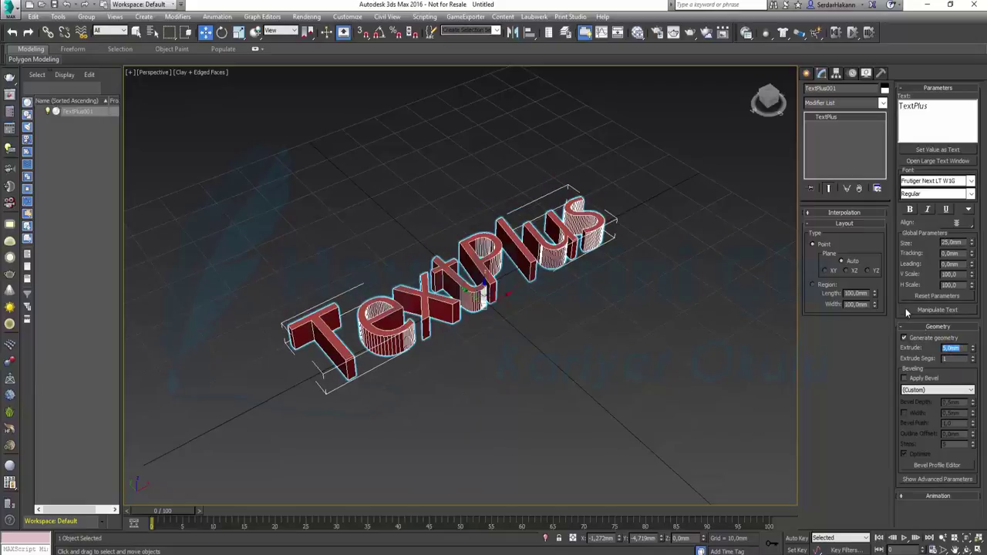
{"action": "left_click", "coordinate": [973, 358]}
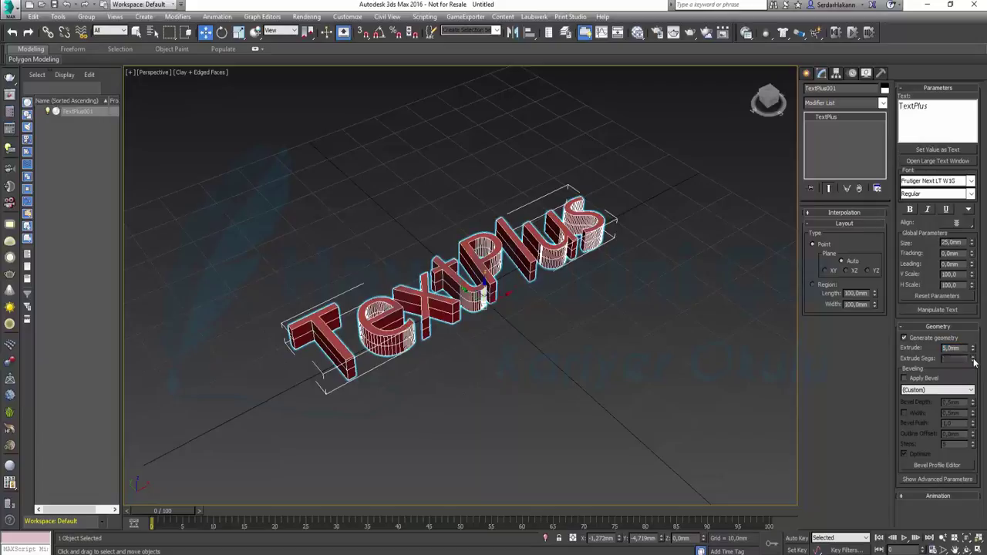
{"action": "left_click", "coordinate": [973, 358]}
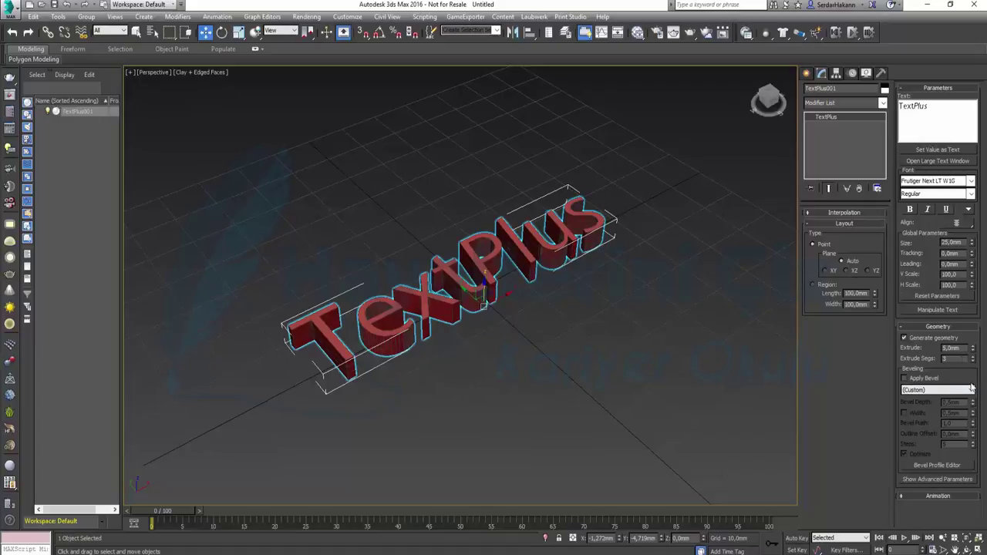
In the Bevel Profile Editor, add a midpoint to the diagonal and drag it up-right into a curve
{"action": "left_click", "coordinate": [939, 466]}
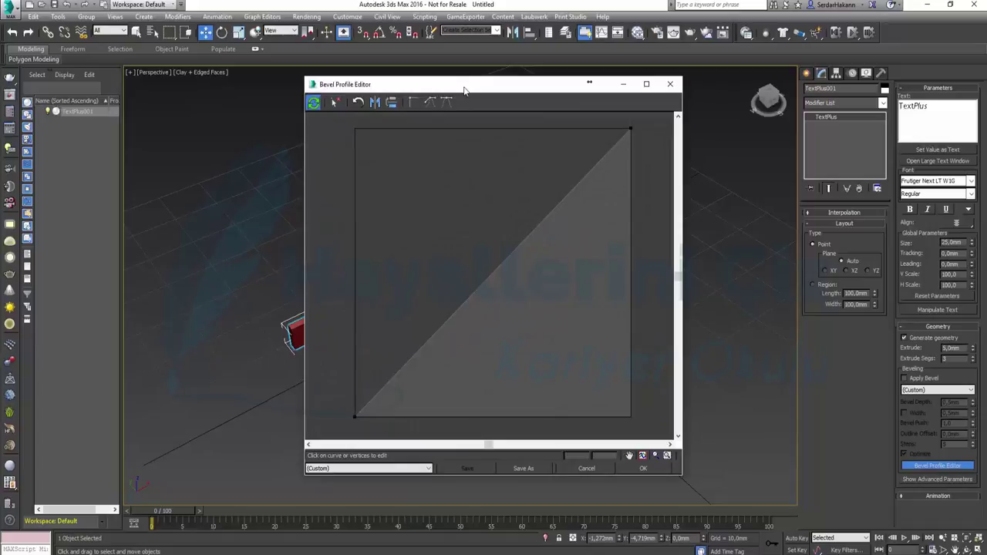
{"action": "mouse_move", "coordinate": [464, 89]}
{"action": "left_mouse_down"}
{"action": "mouse_move", "coordinate": [719, 93]}
{"action": "mouse_move", "coordinate": [710, 93]}
{"action": "left_mouse_up"}
{"action": "middle_click_drag", "start_coordinate": [452, 231], "coordinate": [348, 221], "text": "alt"}
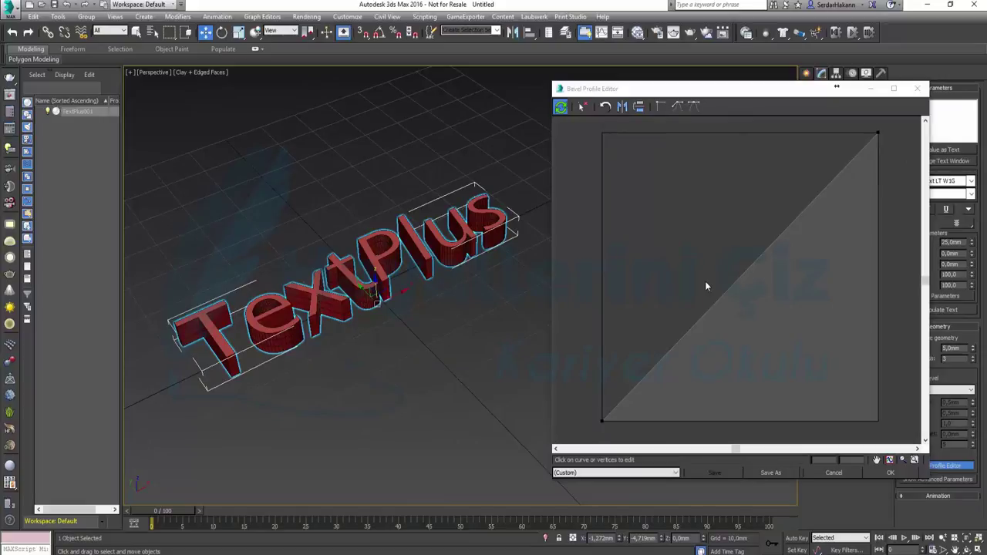
{"action": "left_click_drag", "start_coordinate": [736, 284], "coordinate": [752, 301]}
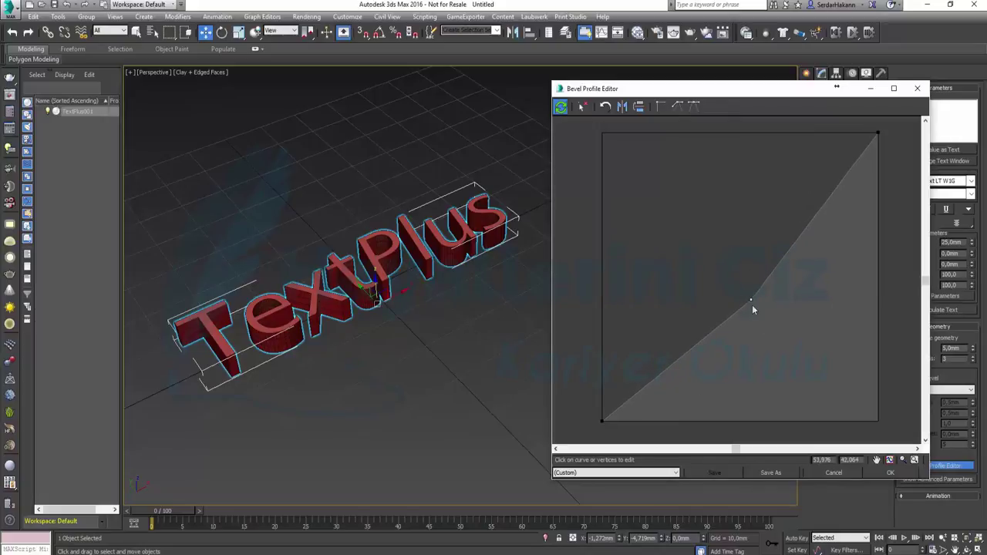
{"action": "left_click_drag", "start_coordinate": [751, 301], "coordinate": [771, 276]}
{"action": "left_click", "coordinate": [891, 473]}
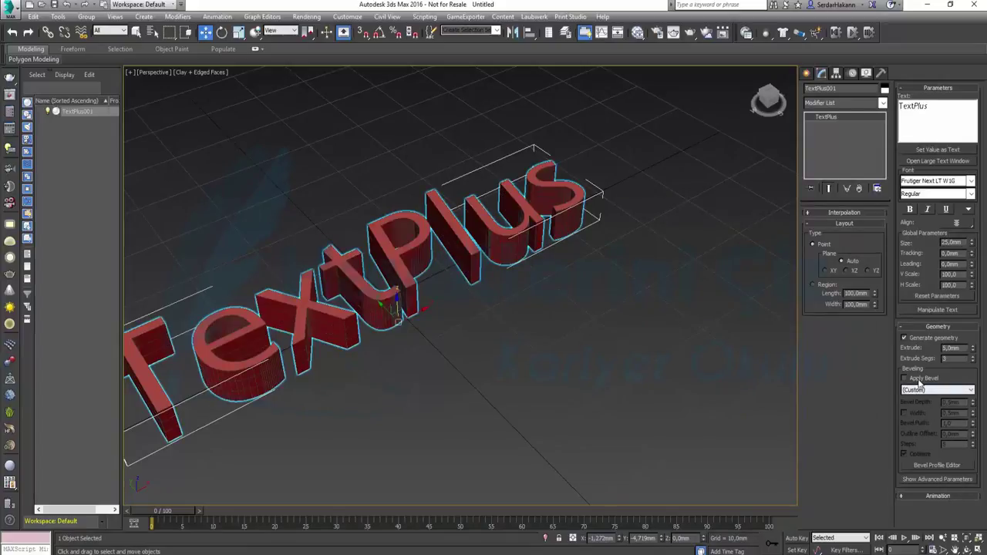
Turn on Apply Bevel, adjust the outline offset, and choose the Concave profile
{"action": "left_click", "coordinate": [905, 378]}
{"action": "mouse_move", "coordinate": [570, 317]}
{"action": "middle_mouse_down"}
{"action": "mouse_move", "coordinate": [560, 310]}
{"action": "mouse_move", "coordinate": [634, 280]}
{"action": "mouse_move", "coordinate": [518, 299]}
{"action": "mouse_move", "coordinate": [569, 312]}
{"action": "middle_mouse_up"}
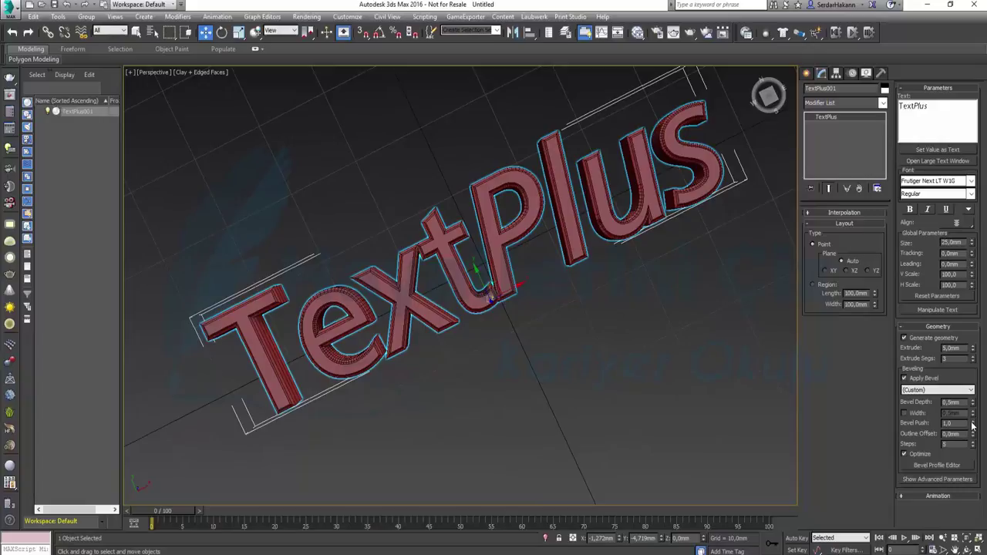
{"action": "mouse_move", "coordinate": [973, 429]}
{"action": "left_mouse_down"}
{"action": "mouse_move", "coordinate": [977, 450]}
{"action": "mouse_move", "coordinate": [974, 438]}
{"action": "left_mouse_up"}
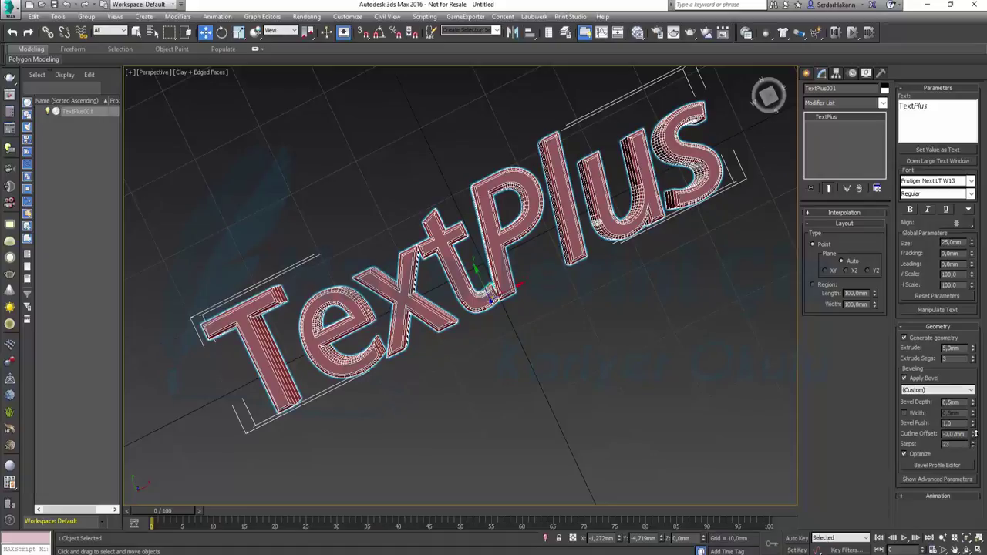
{"action": "left_click", "coordinate": [923, 390]}
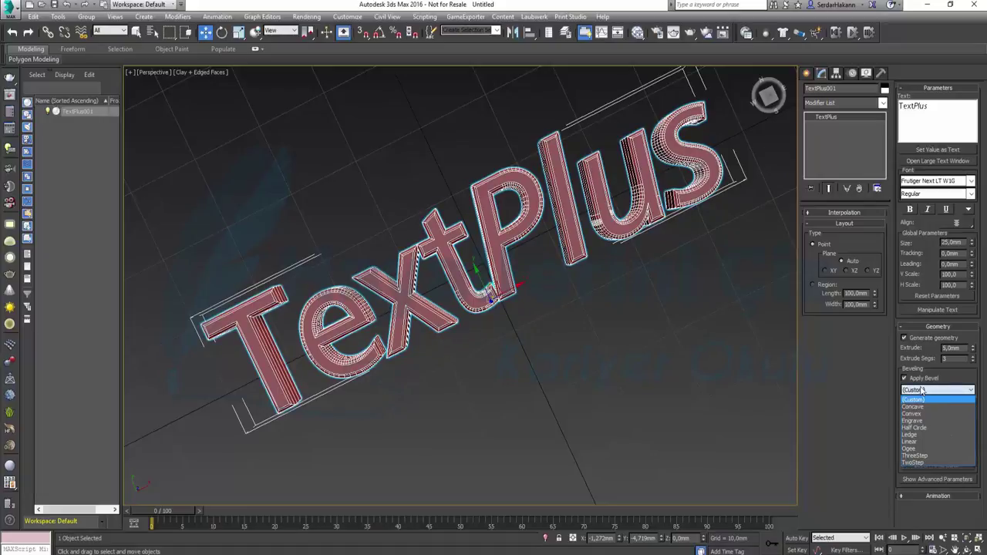
{"action": "left_click", "coordinate": [924, 407]}
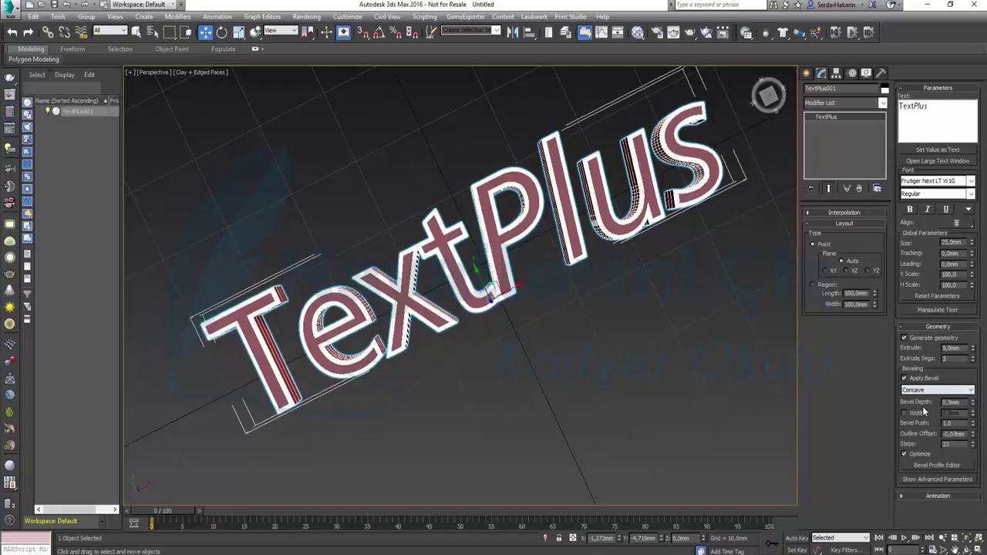
Show the advanced parameters and set Start Cap Material ID to 3
{"action": "left_click", "coordinate": [961, 479]}
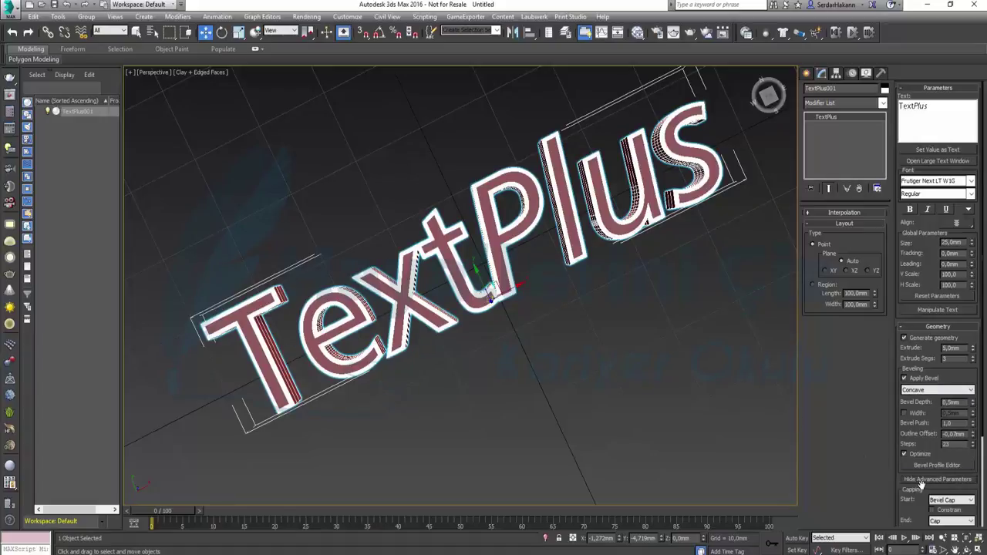
{"action": "scroll", "coordinate": [922, 486], "scroll_direction": "down", "scroll_amount": 2}
{"action": "scroll", "coordinate": [921, 488], "scroll_direction": "down", "scroll_amount": 2}
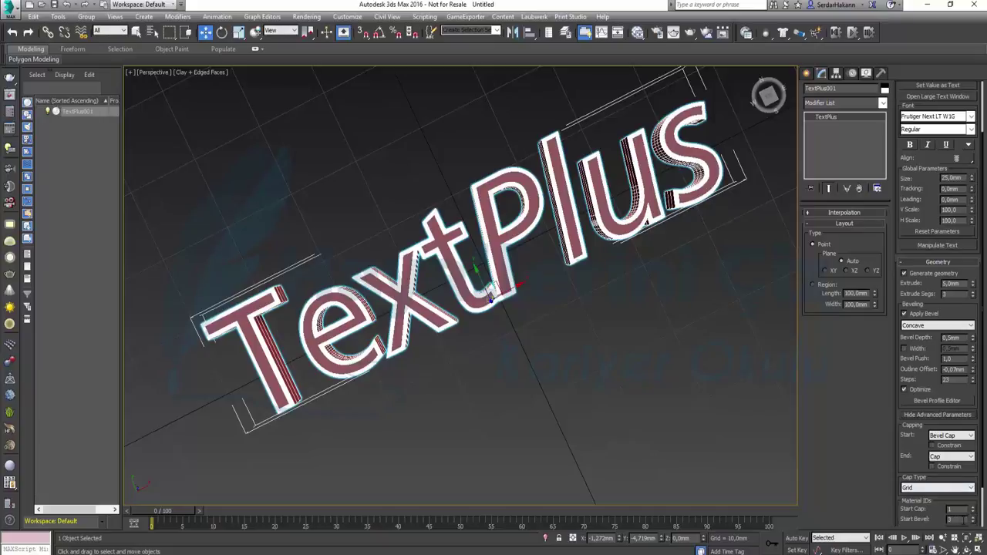
{"action": "double_click", "coordinate": [975, 512]}
With Manipulate Text on, drag the kerning handles to widen gaps such as t–P and P–lus
{"action": "left_click", "coordinate": [931, 247]}
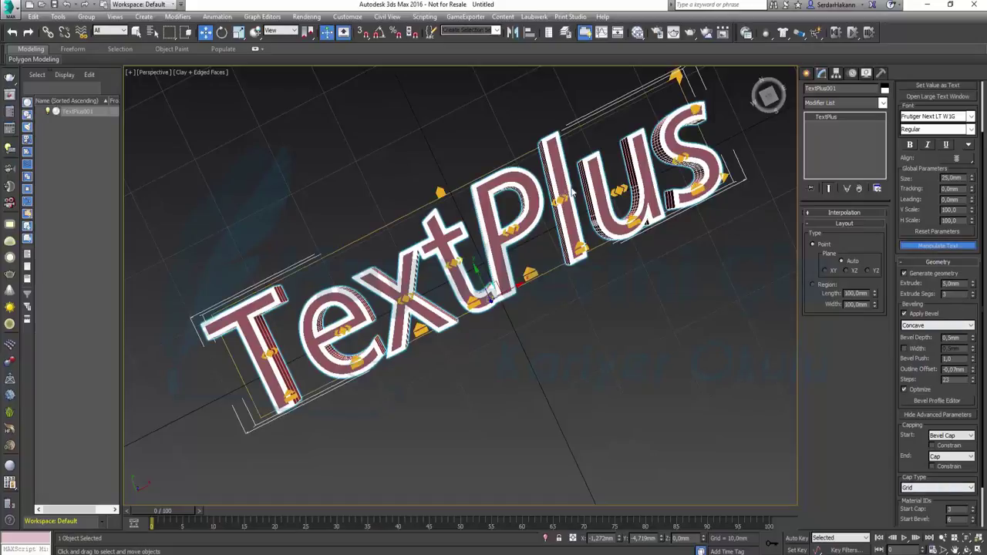
{"action": "mouse_move", "coordinate": [558, 202]}
{"action": "left_mouse_down"}
{"action": "mouse_move", "coordinate": [572, 197]}
{"action": "mouse_move", "coordinate": [553, 205]}
{"action": "left_mouse_up"}
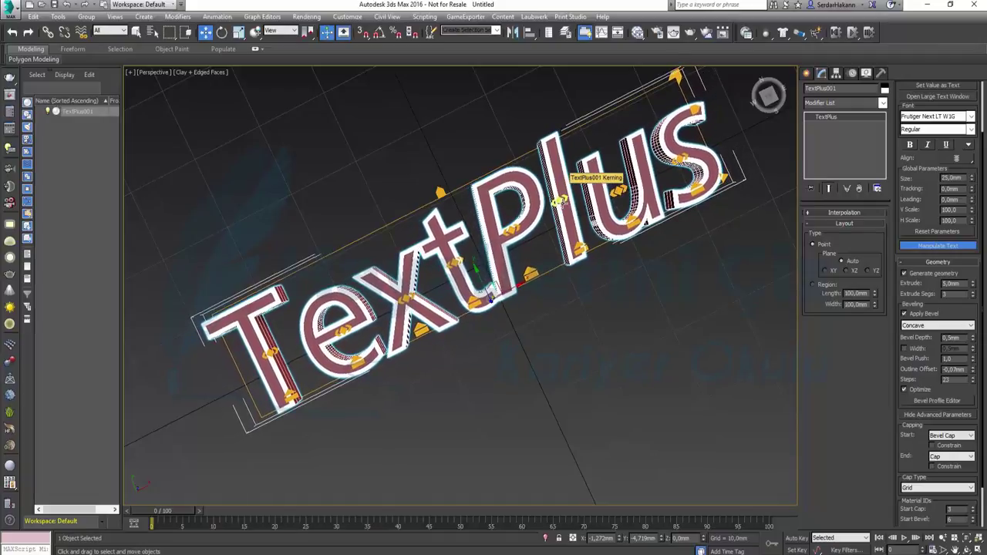
{"action": "left_click_drag", "start_coordinate": [511, 230], "coordinate": [518, 230]}
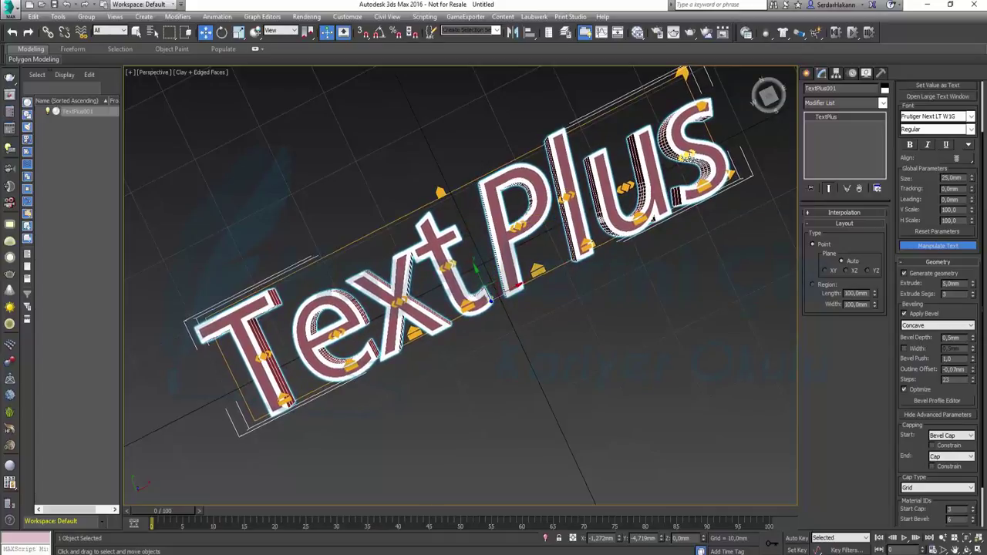
{"action": "left_click_drag", "start_coordinate": [688, 153], "coordinate": [687, 155]}
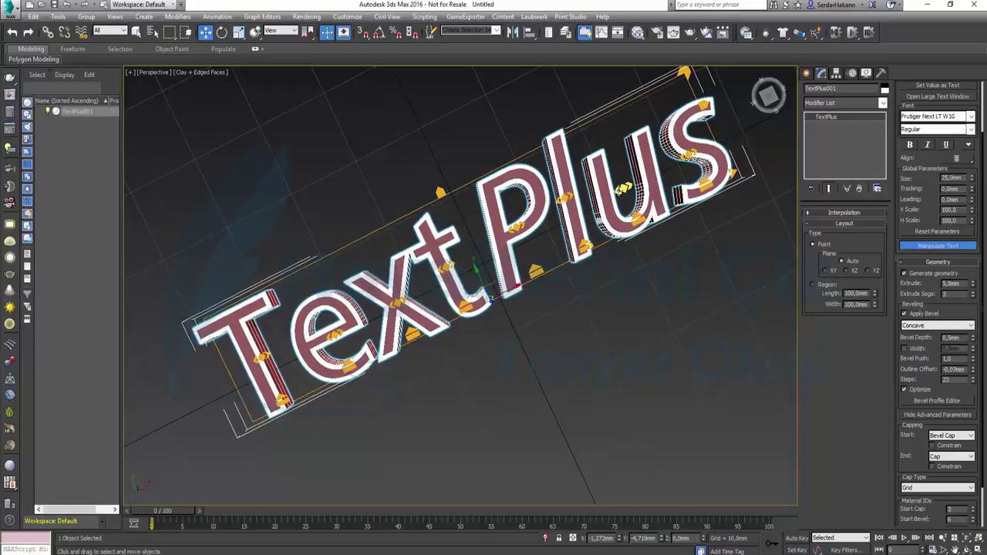
{"action": "left_click_drag", "start_coordinate": [623, 191], "coordinate": [621, 191]}
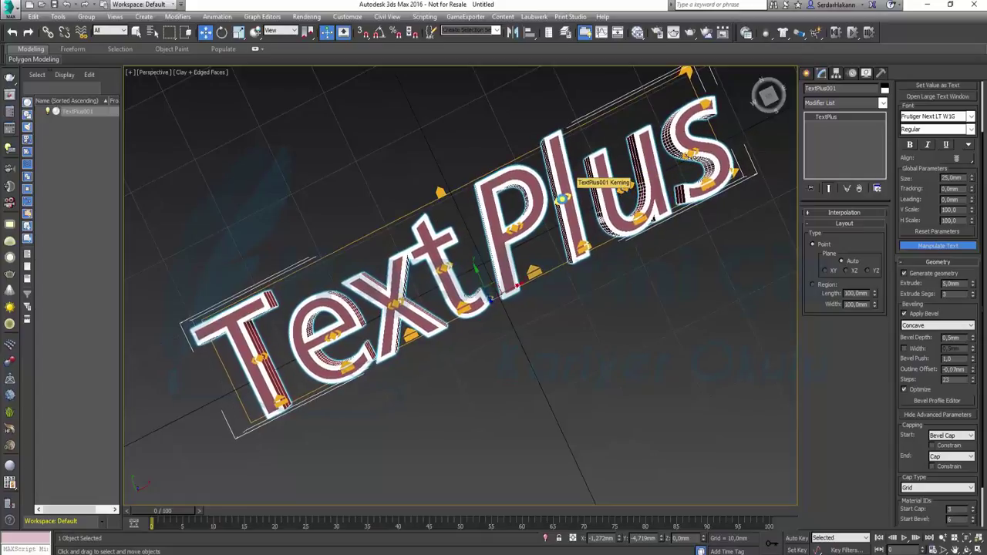
{"action": "left_click_drag", "start_coordinate": [562, 199], "coordinate": [565, 198]}
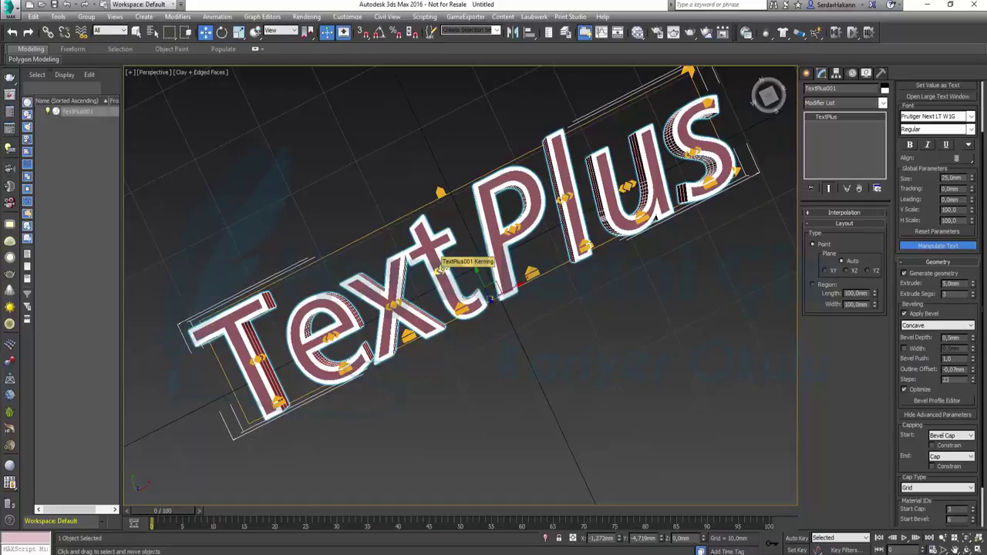
{"action": "left_click_drag", "start_coordinate": [442, 268], "coordinate": [447, 269]}
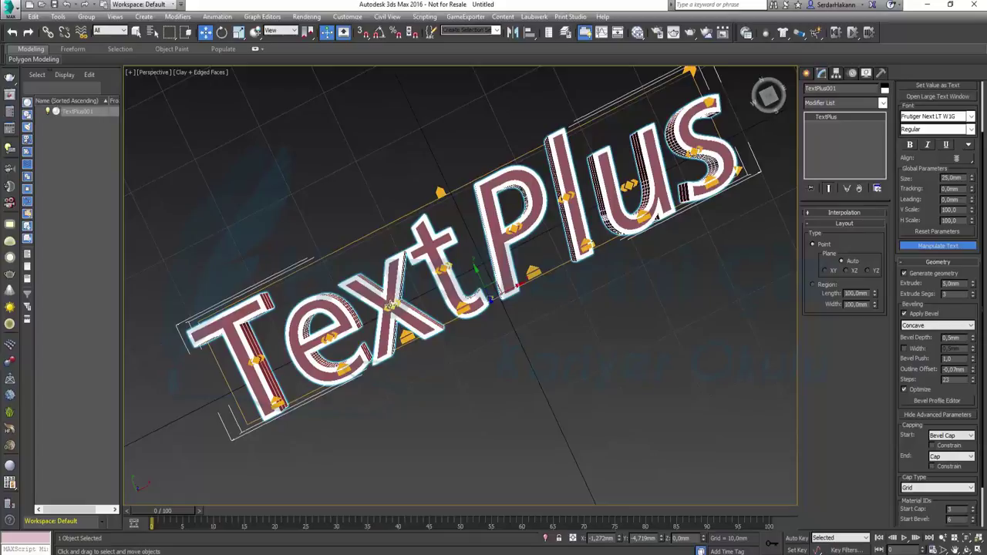
{"action": "left_click_drag", "start_coordinate": [392, 305], "coordinate": [327, 337]}
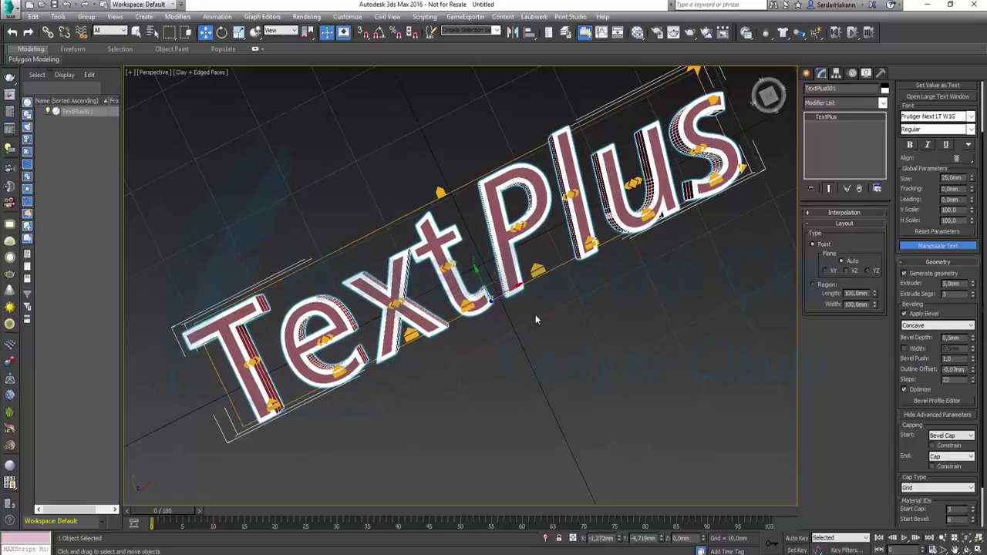
{"action": "mouse_move", "coordinate": [484, 340]}
{"action": "middle_mouse_down", "text": "alt"}
{"action": "mouse_move", "coordinate": [502, 357]}
{"action": "mouse_move", "coordinate": [516, 286]}
{"action": "middle_mouse_up", "text": "alt"}
Try the Engrave bevel profile, then deselect the text and turn off edged-faces display
{"action": "left_click", "coordinate": [950, 328]}
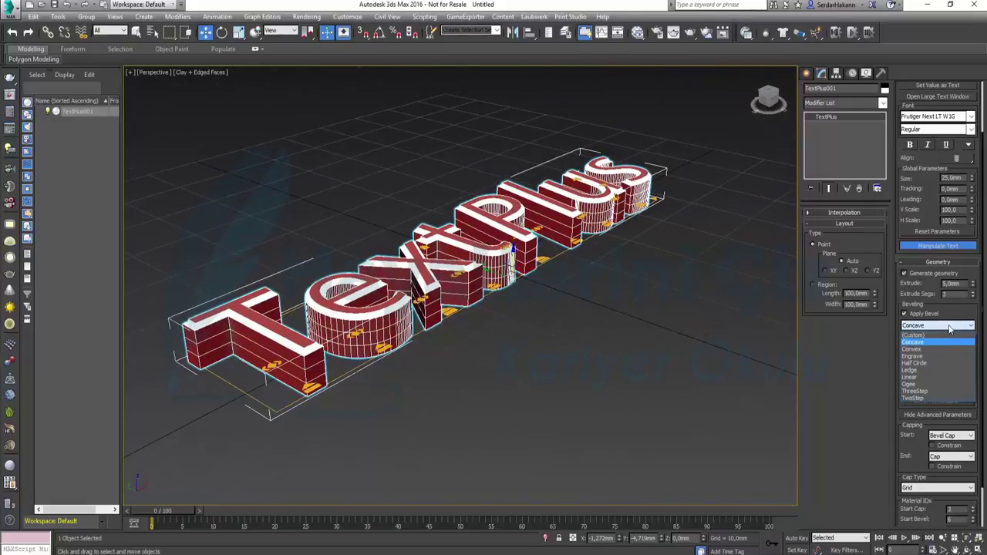
{"action": "left_click", "coordinate": [937, 356]}
{"action": "key", "text": "Down"}
{"action": "key", "text": "Down"}
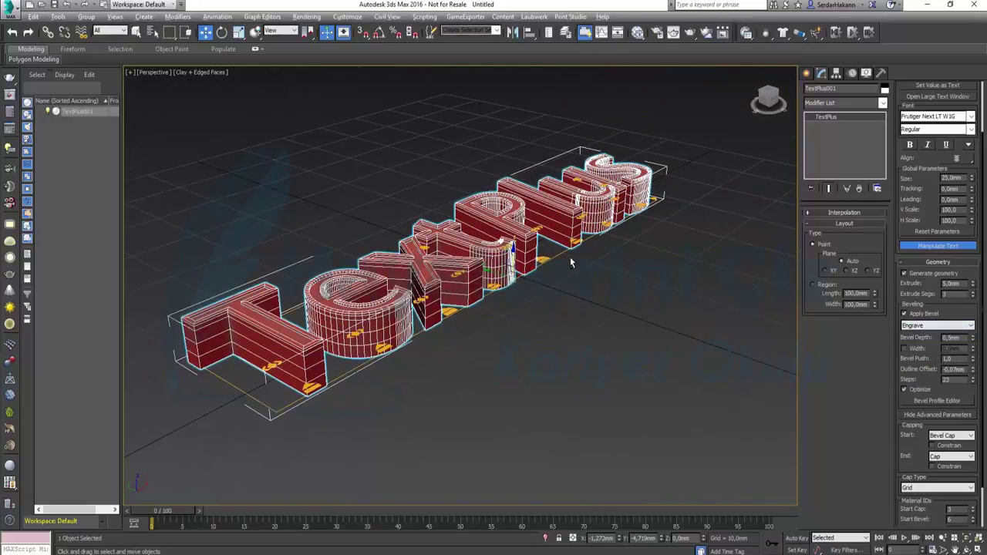
{"action": "middle_click_drag", "start_coordinate": [570, 263], "coordinate": [560, 283], "text": "alt"}
{"action": "key", "text": "alt+Down"}
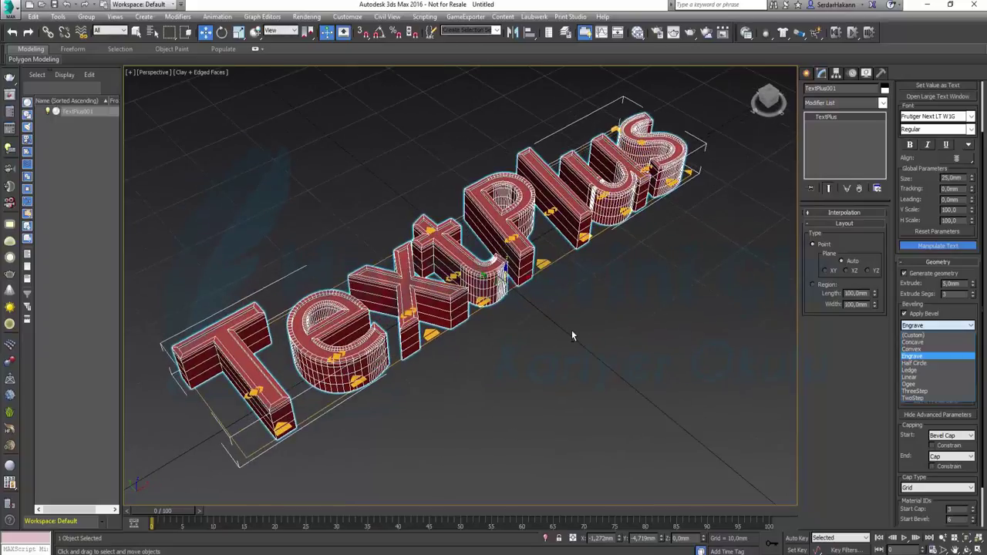
{"action": "left_click", "coordinate": [573, 331]}
{"action": "left_click", "coordinate": [573, 335]}
{"action": "key", "text": "F4"}
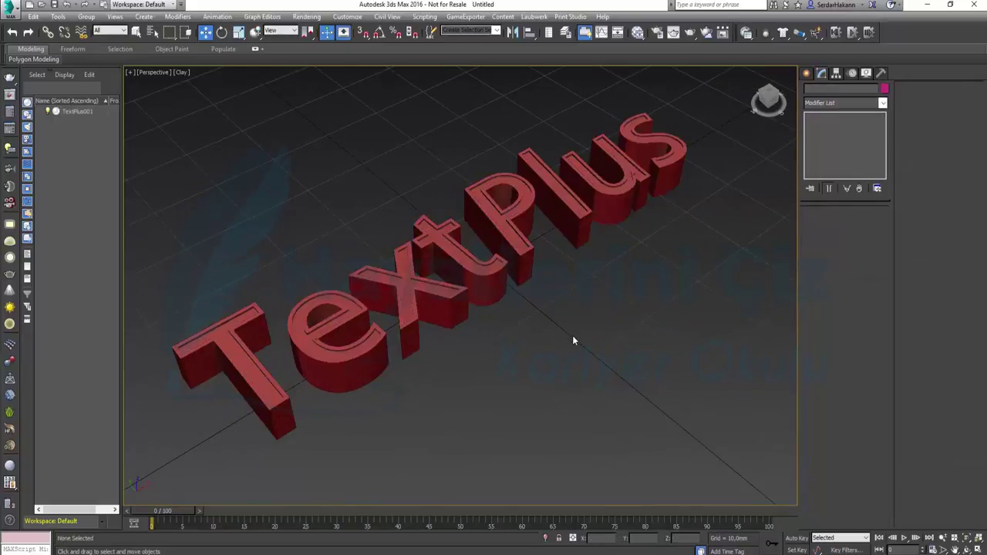
Reselect the text and preview the Convex, Half Circle and Ledge bevel profiles
{"action": "left_click", "coordinate": [520, 228]}
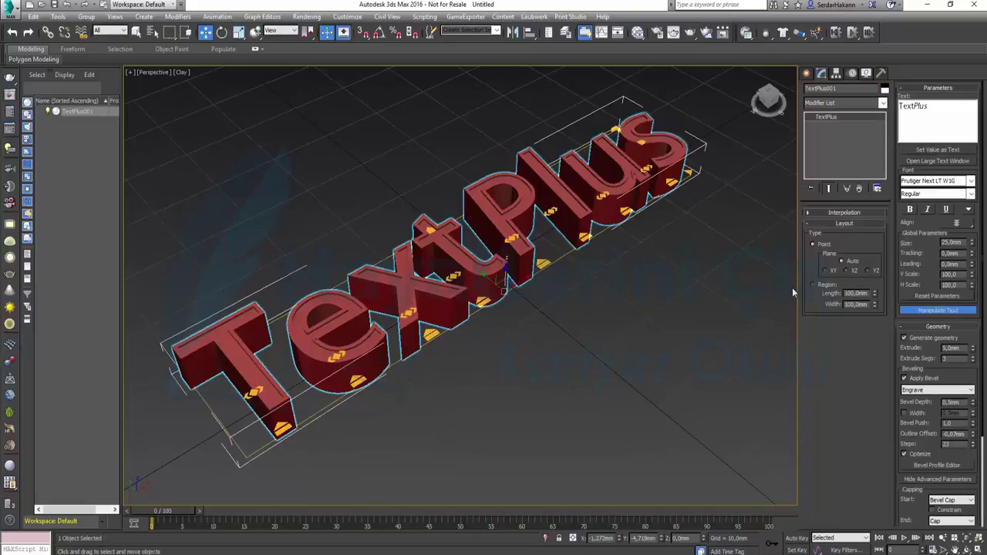
{"action": "left_click", "coordinate": [933, 391]}
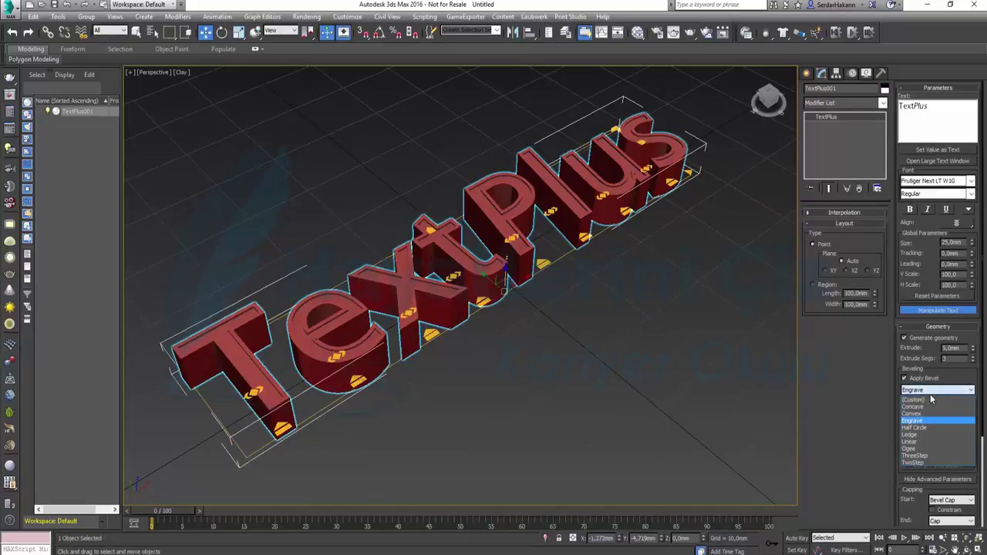
{"action": "left_click", "coordinate": [929, 416]}
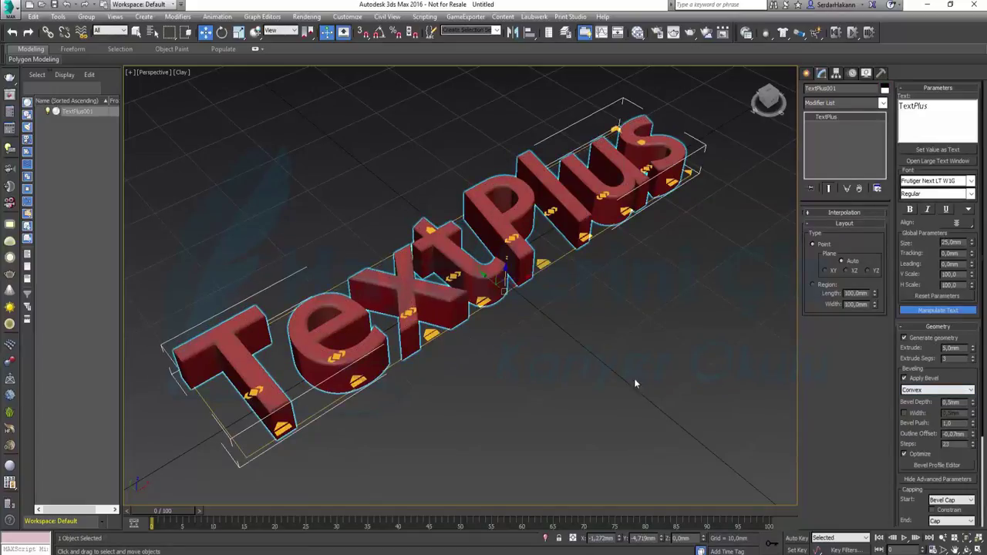
{"action": "left_click", "coordinate": [924, 391]}
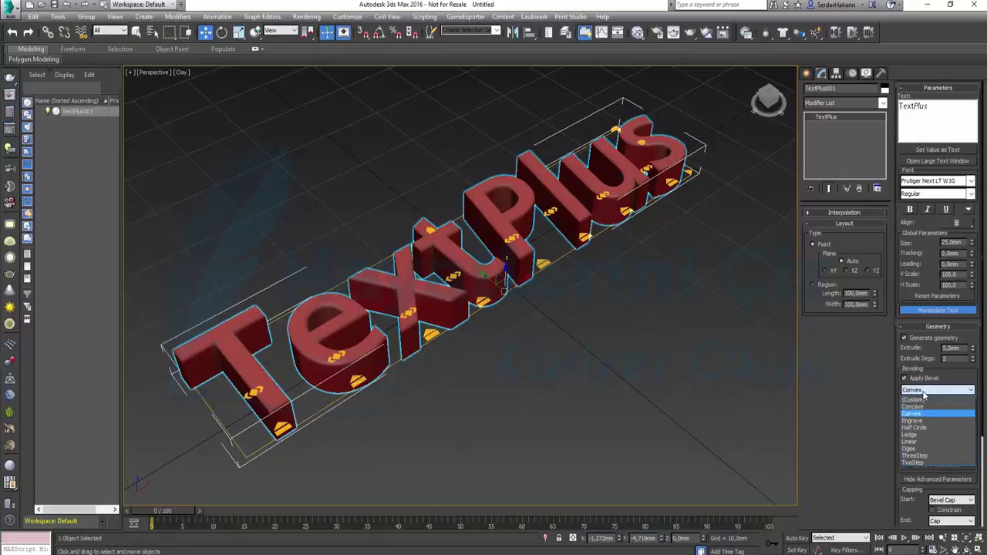
{"action": "left_click", "coordinate": [927, 431]}
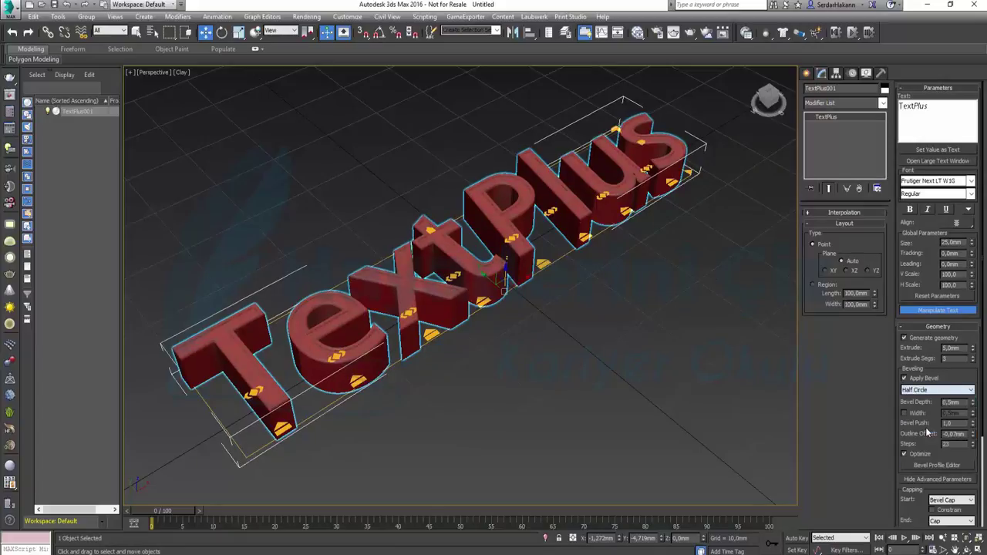
{"action": "left_click", "coordinate": [929, 390]}
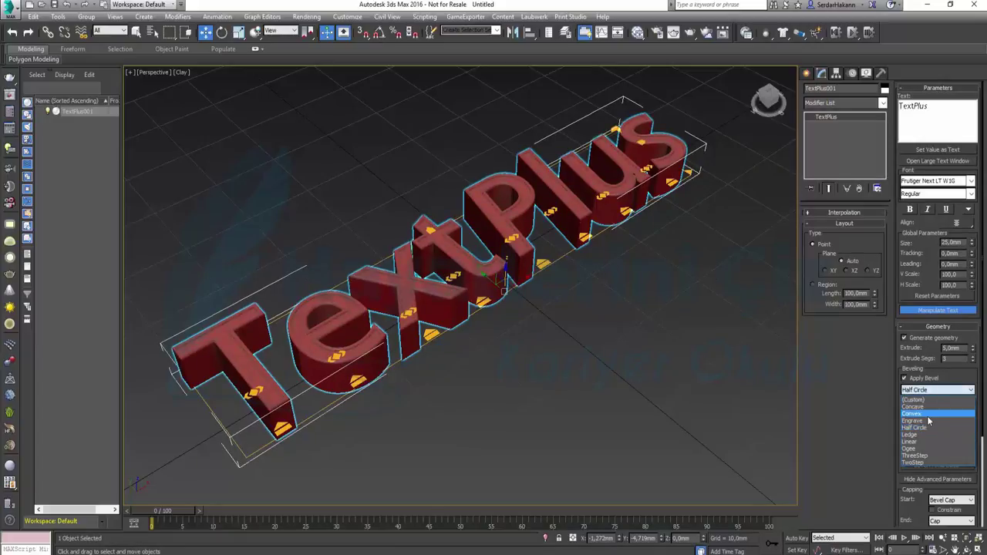
{"action": "left_click", "coordinate": [928, 436]}
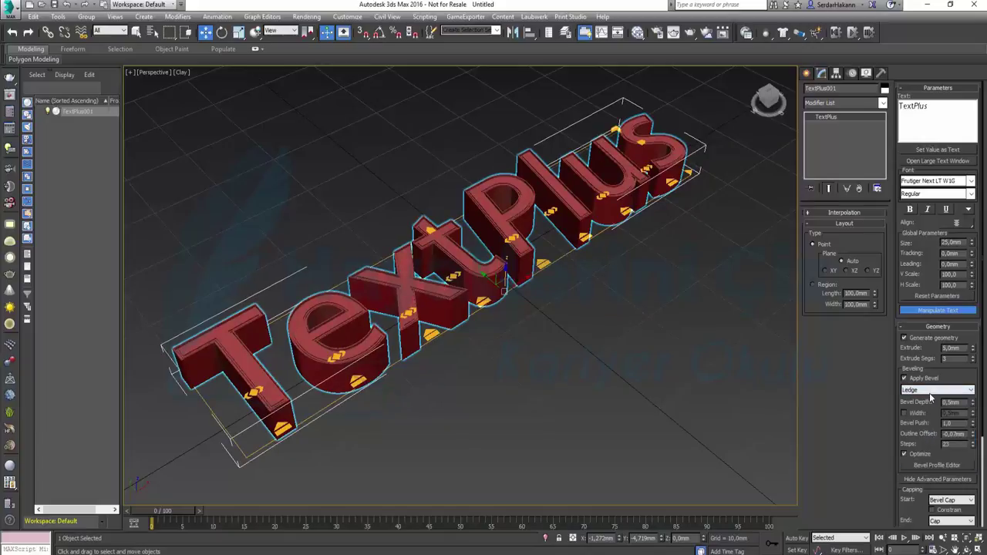
Preview Linear, Ogee and ThreeStep bevels, settle on TwoStep, and inspect the result
{"action": "left_click", "coordinate": [929, 393]}
{"action": "left_click", "coordinate": [927, 441]}
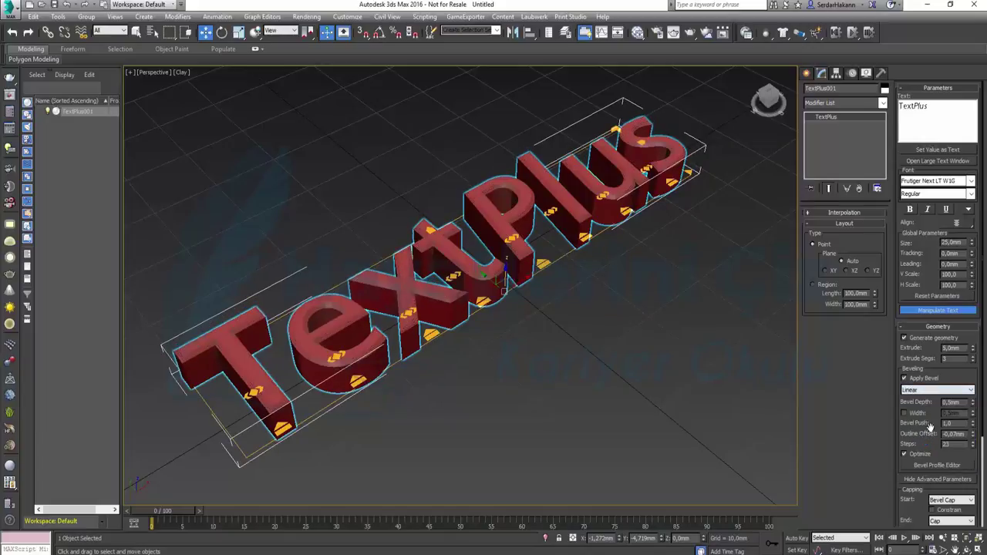
{"action": "left_click", "coordinate": [928, 391]}
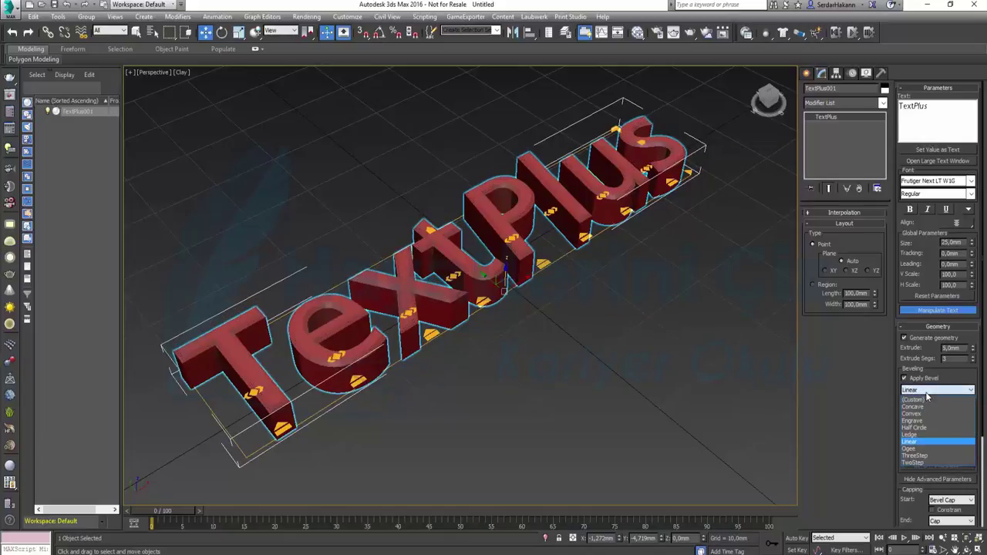
{"action": "left_click", "coordinate": [928, 449]}
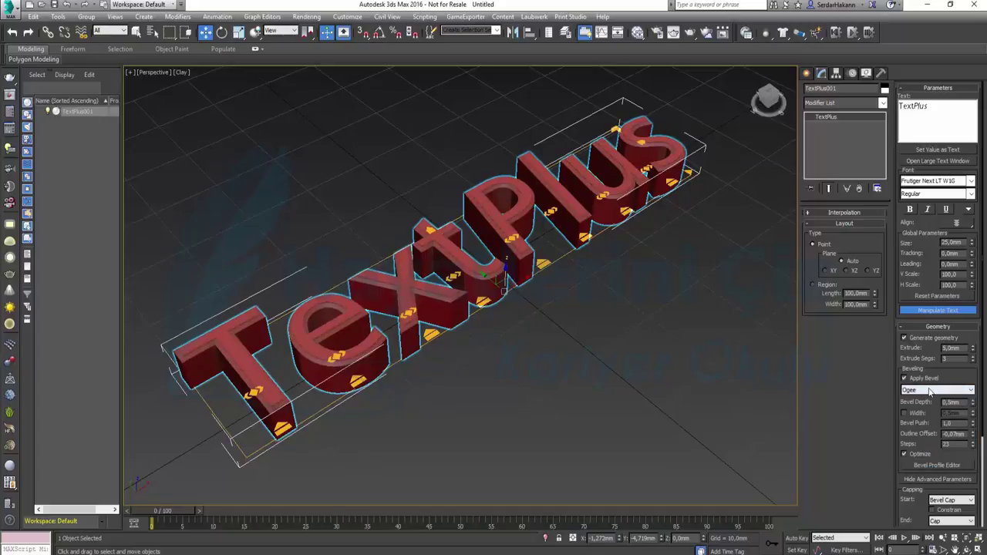
{"action": "left_click", "coordinate": [929, 392]}
{"action": "left_click", "coordinate": [927, 456]}
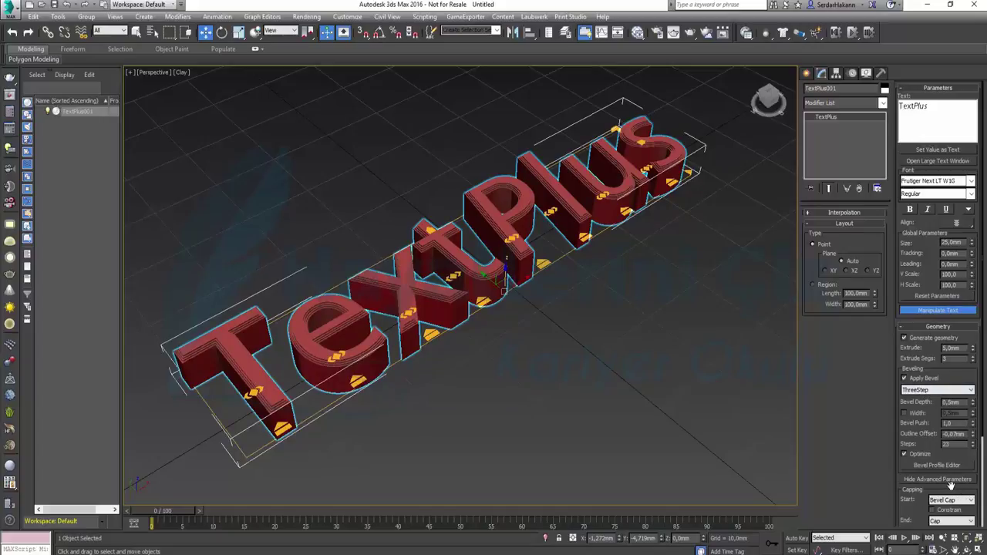
{"action": "left_click", "coordinate": [928, 391]}
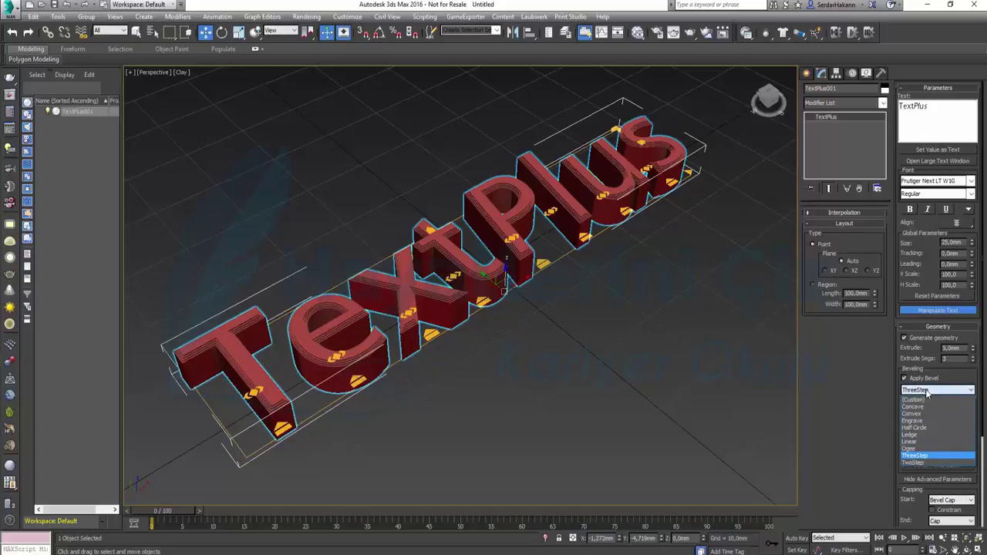
{"action": "left_click", "coordinate": [931, 467]}
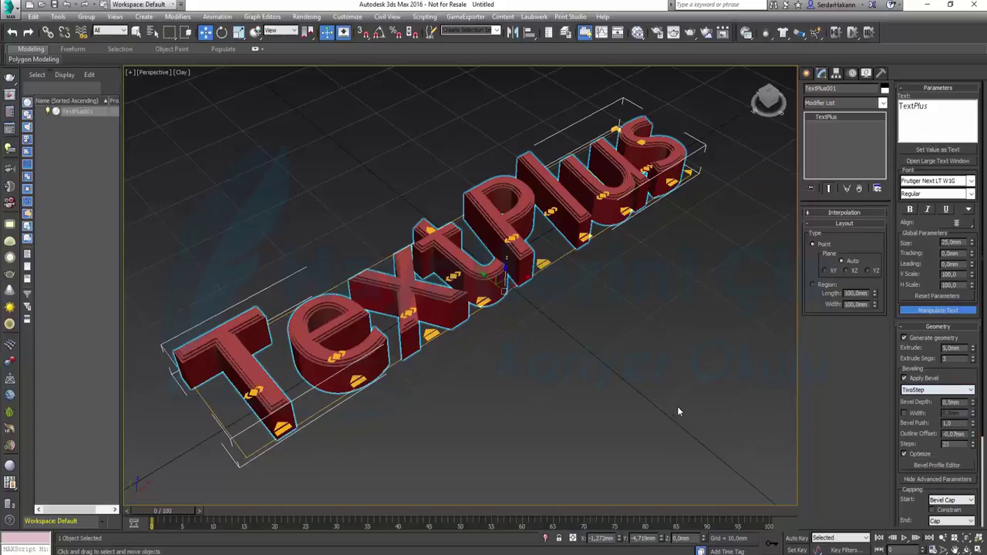
{"action": "left_click", "coordinate": [591, 341]}
{"action": "mouse_move", "coordinate": [509, 295]}
{"action": "middle_mouse_down", "text": "alt"}
{"action": "mouse_move", "coordinate": [593, 278]}
{"action": "mouse_move", "coordinate": [465, 298]}
{"action": "mouse_move", "coordinate": [525, 317]}
{"action": "mouse_move", "coordinate": [478, 251]}
{"action": "middle_mouse_up", "text": "alt"}
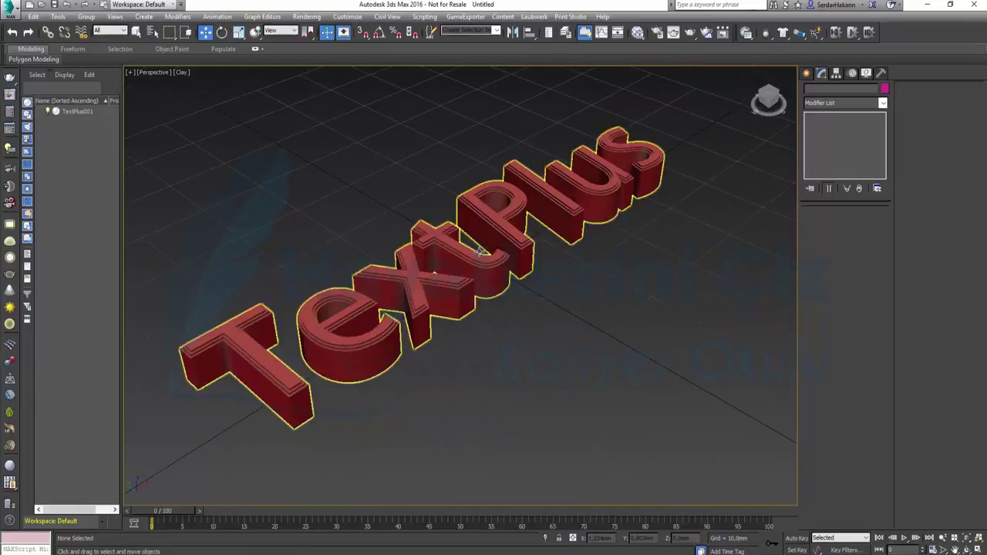
Set the cap type to Morph and the end capping to Bevel No Cap
{"action": "left_click", "coordinate": [464, 254]}
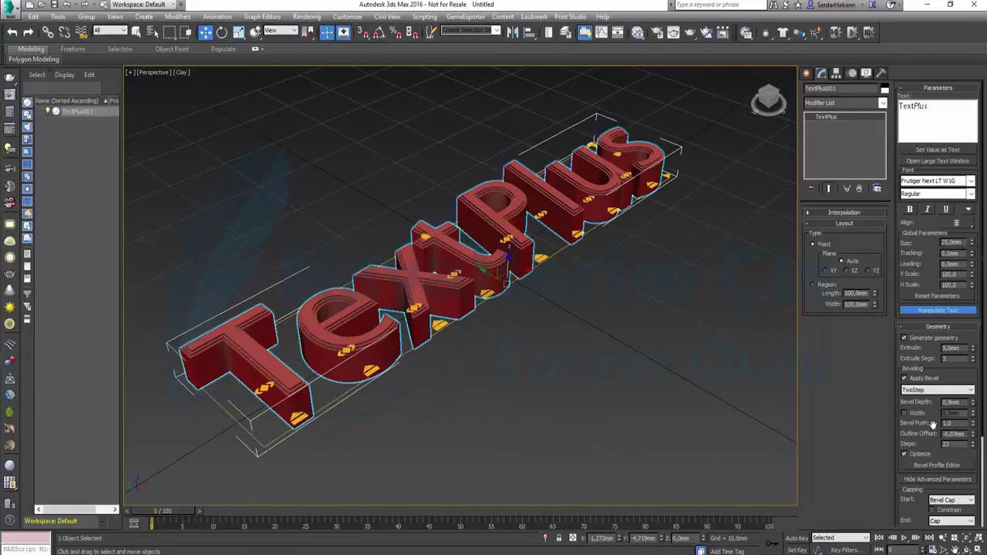
{"action": "scroll", "coordinate": [935, 428], "scroll_direction": "down", "scroll_amount": 3}
{"action": "scroll", "coordinate": [949, 443], "scroll_direction": "down", "scroll_amount": 1}
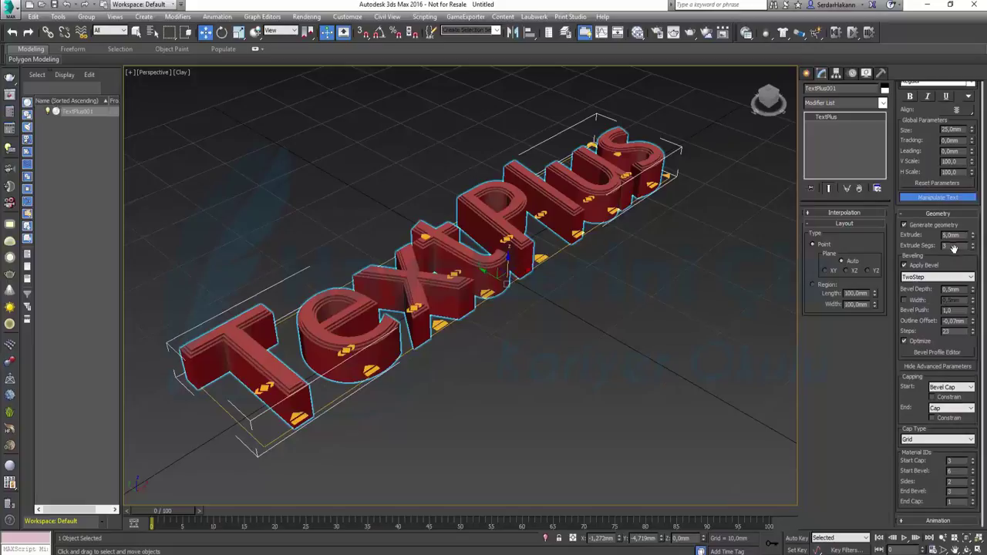
{"action": "left_click", "coordinate": [937, 441]}
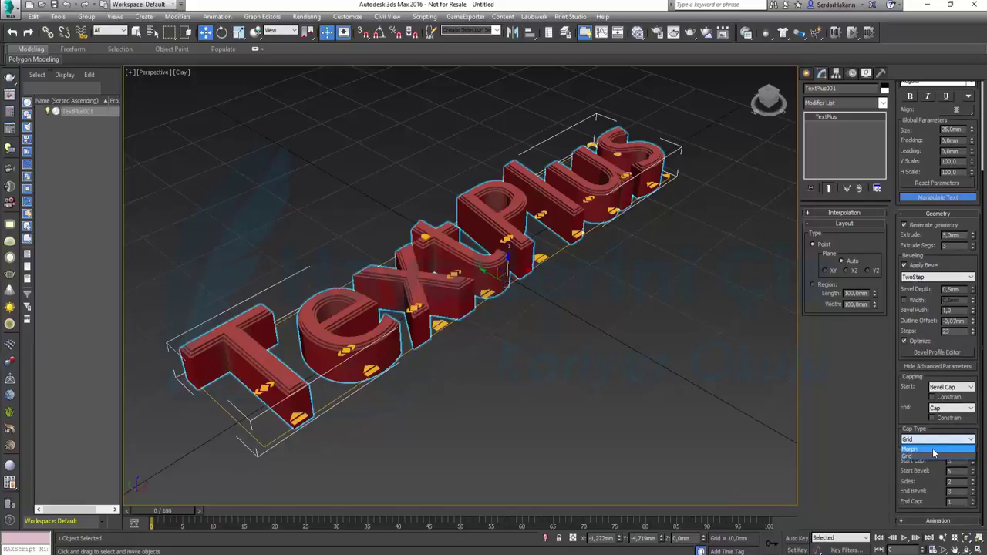
{"action": "left_click", "coordinate": [932, 449]}
{"action": "left_click", "coordinate": [950, 408]}
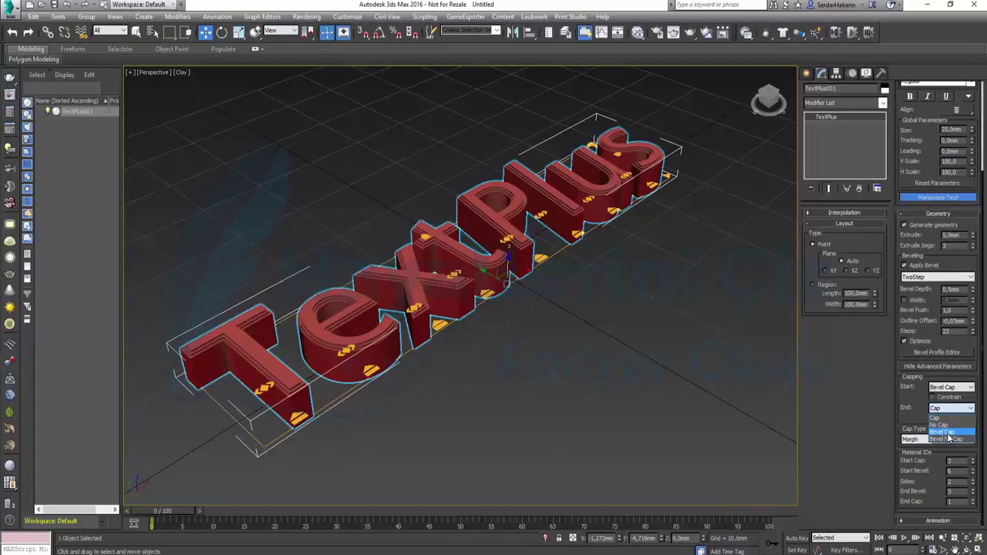
{"action": "left_click", "coordinate": [948, 433]}
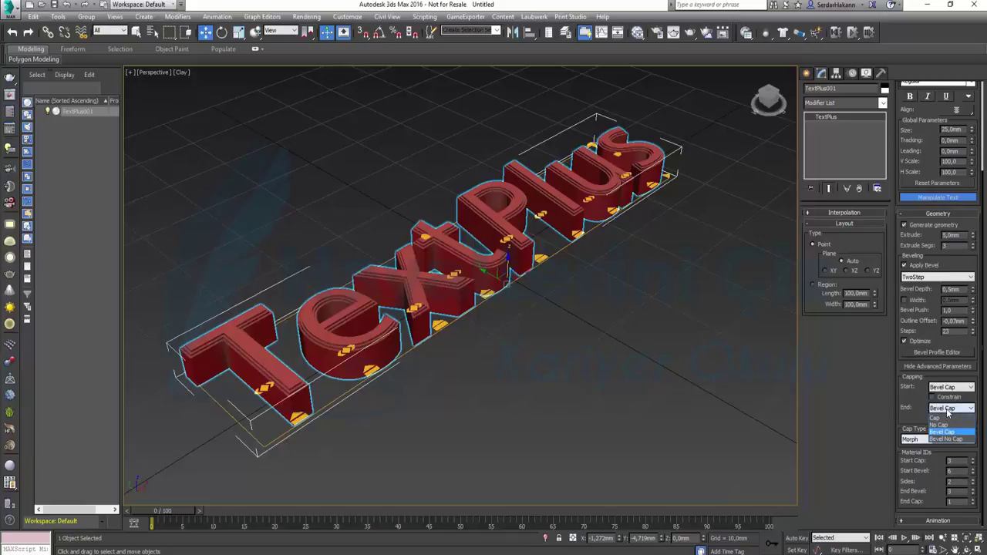
{"action": "left_click", "coordinate": [949, 408]}
{"action": "left_click", "coordinate": [948, 418]}
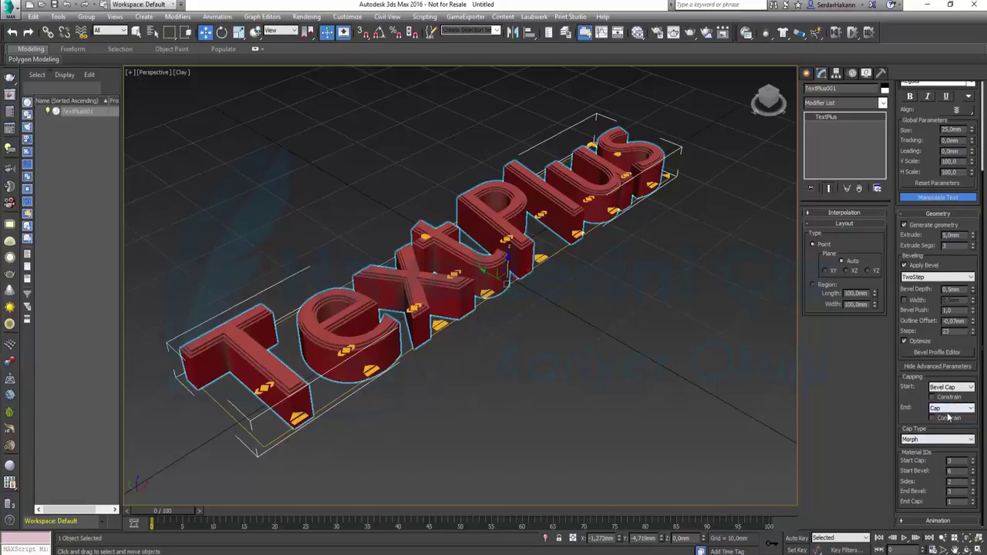
{"action": "left_click", "coordinate": [948, 409]}
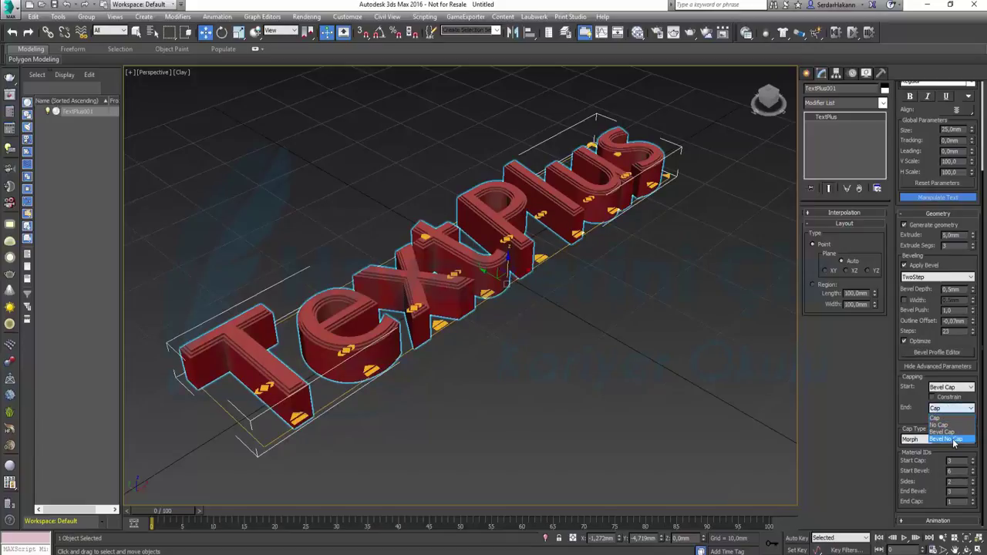
{"action": "left_click", "coordinate": [955, 439]}
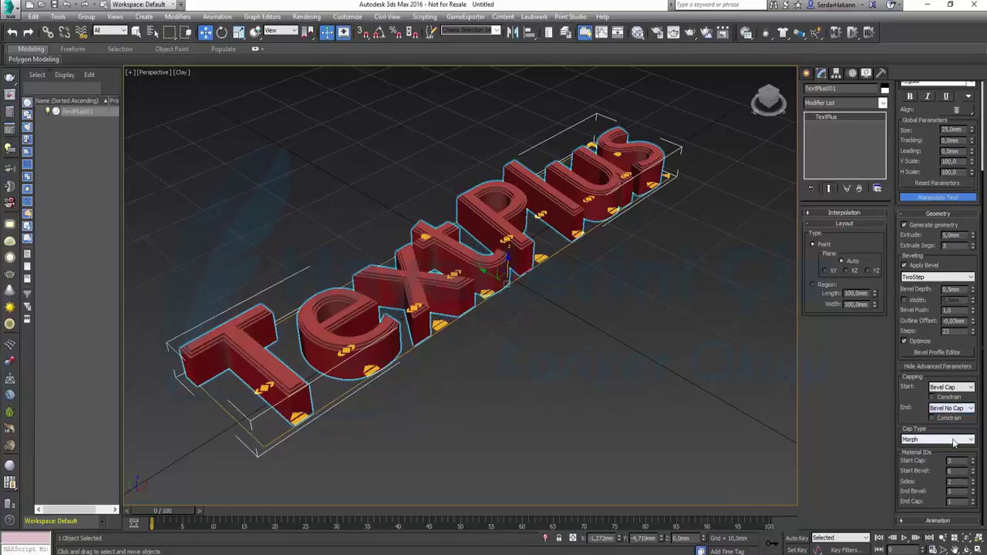
In the Animation rollout, set Separate to Character
{"action": "left_click", "coordinate": [939, 522]}
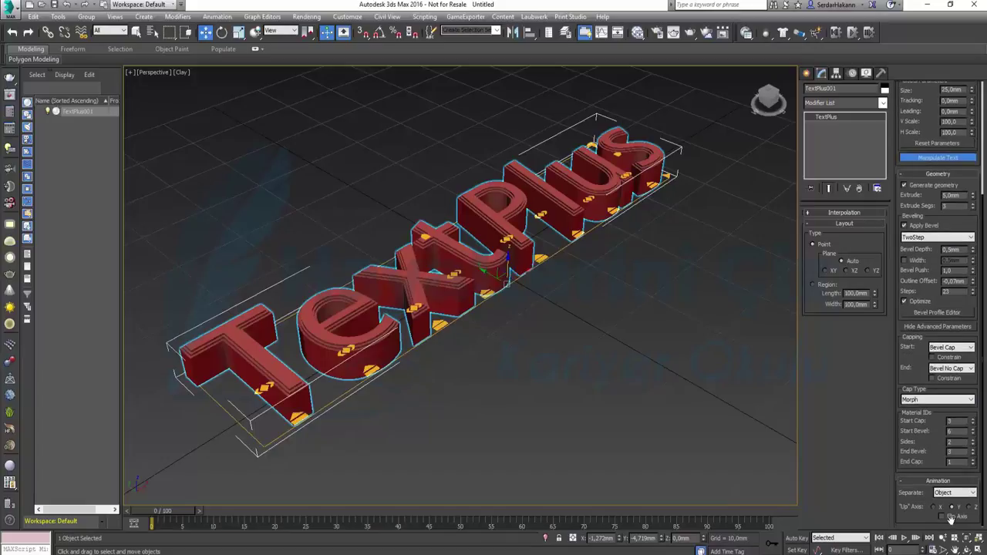
{"action": "left_click", "coordinate": [962, 493]}
{"action": "left_click", "coordinate": [959, 509]}
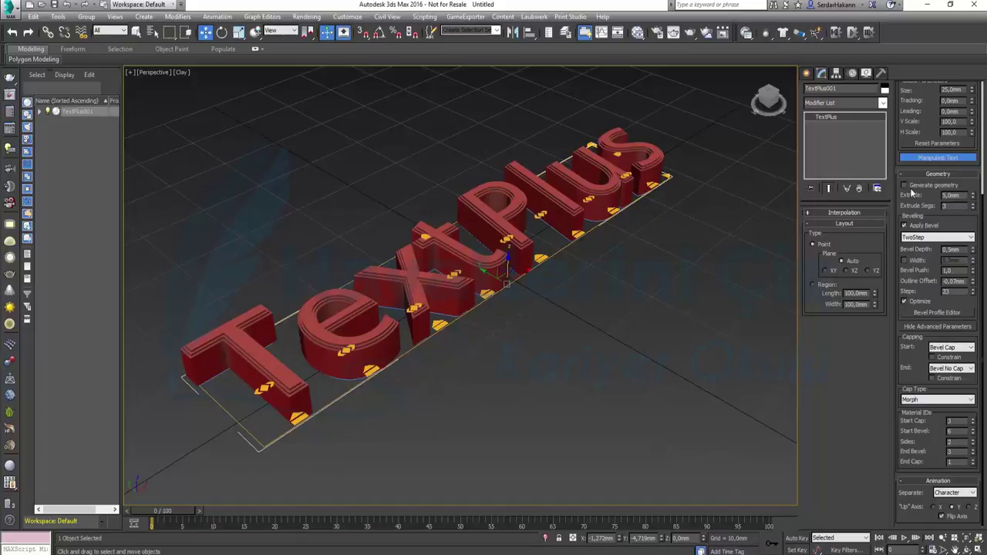
{"action": "left_click_drag", "start_coordinate": [926, 132], "coordinate": [931, 289]}
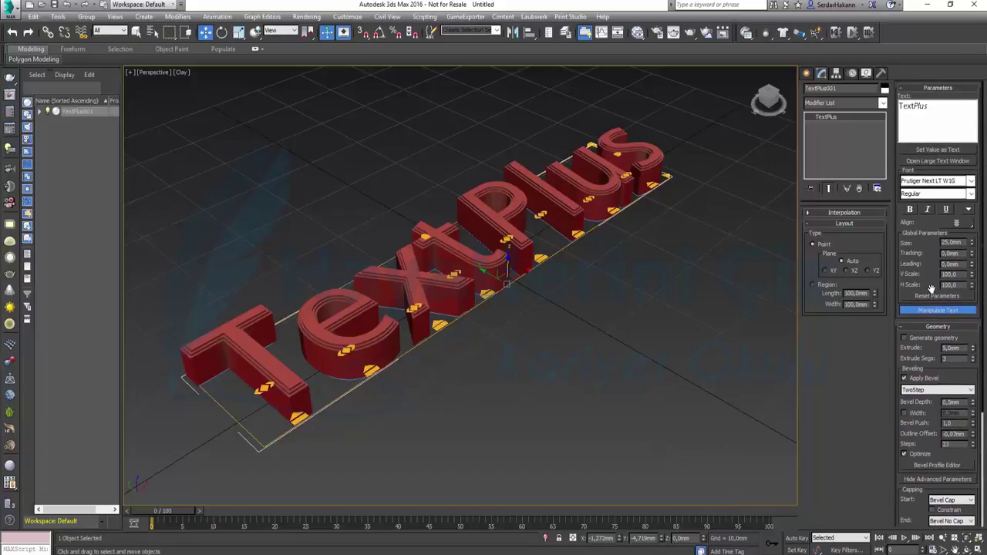
Open the Bevel Profile Editor, keep TwoStep selected, and close it
{"action": "left_click", "coordinate": [941, 466]}
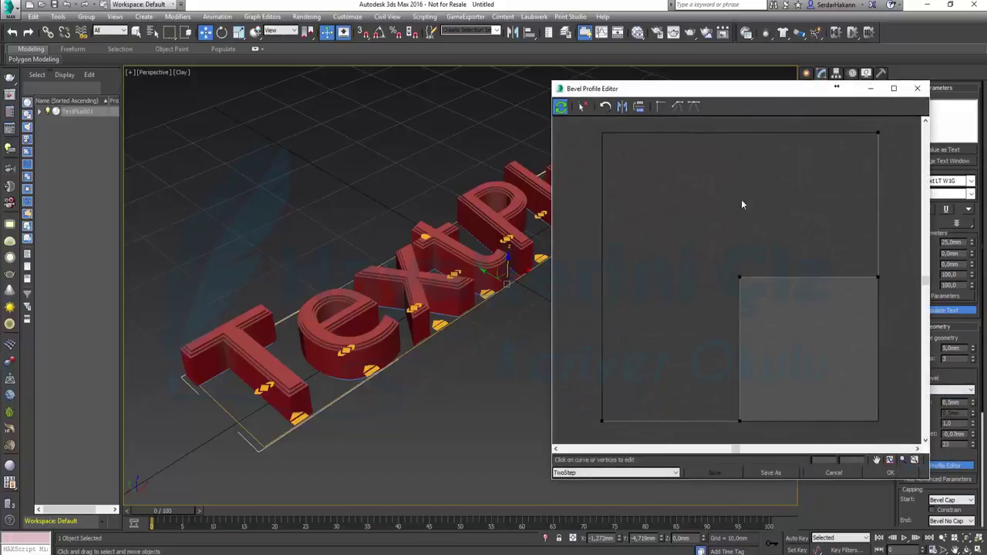
{"action": "left_click", "coordinate": [624, 473]}
{"action": "left_click", "coordinate": [624, 473]}
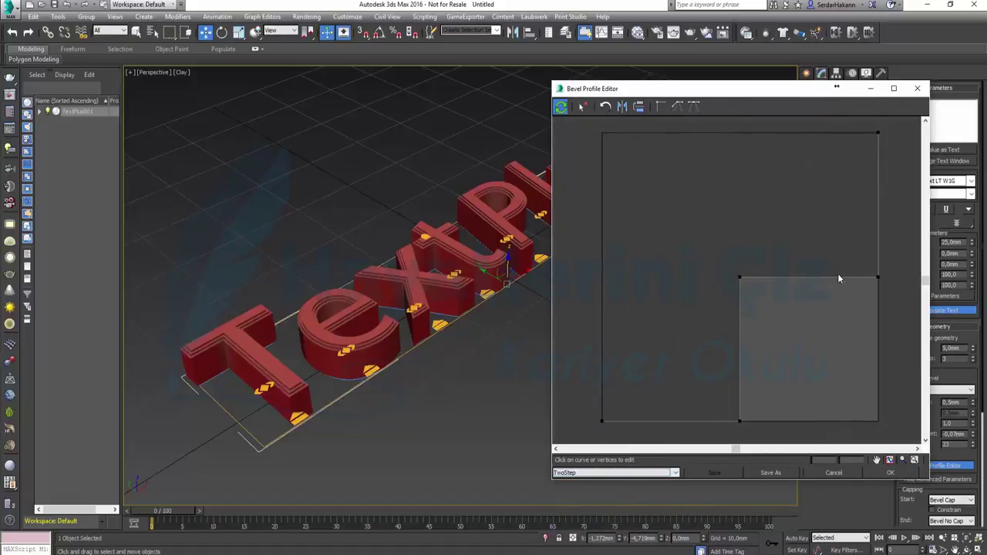
{"action": "left_click", "coordinate": [917, 88]}
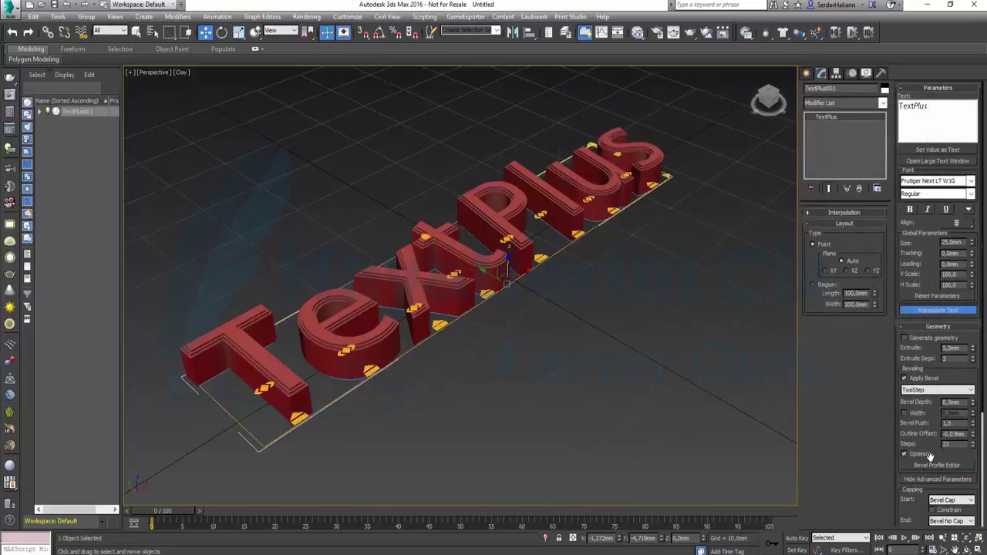
Open and close the Large Text Window, then open the Set Value as Text dialog
{"action": "left_click", "coordinate": [933, 161]}
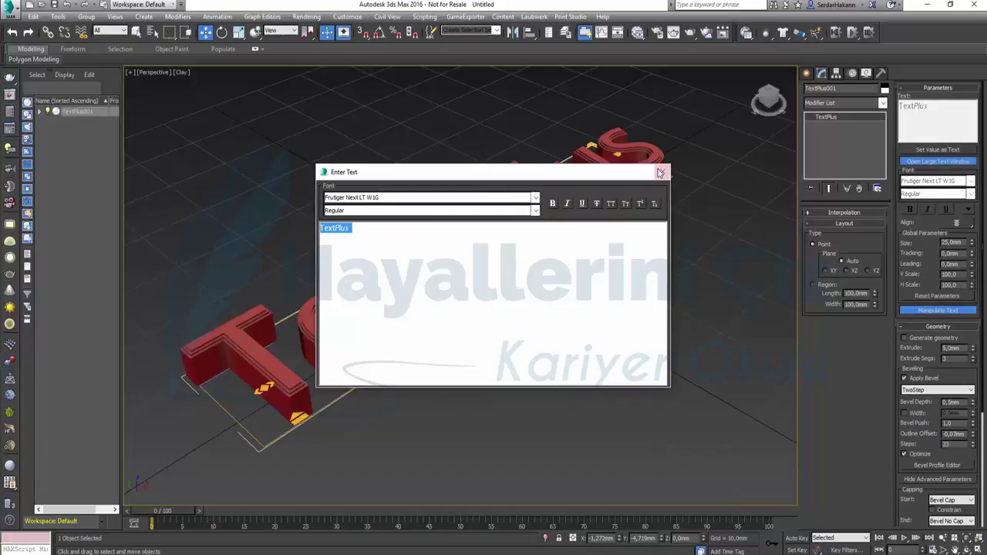
{"action": "left_click", "coordinate": [661, 172]}
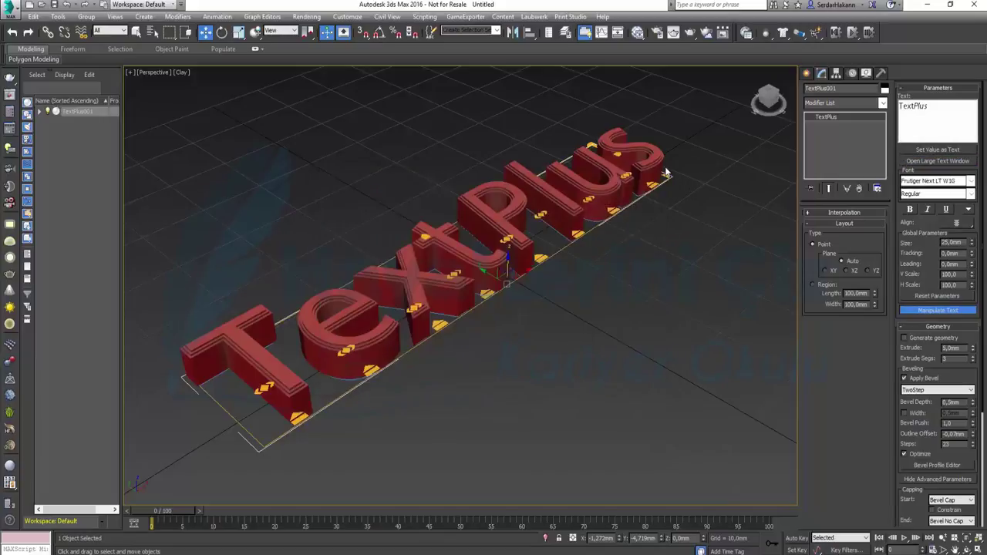
{"action": "left_click", "coordinate": [942, 150]}
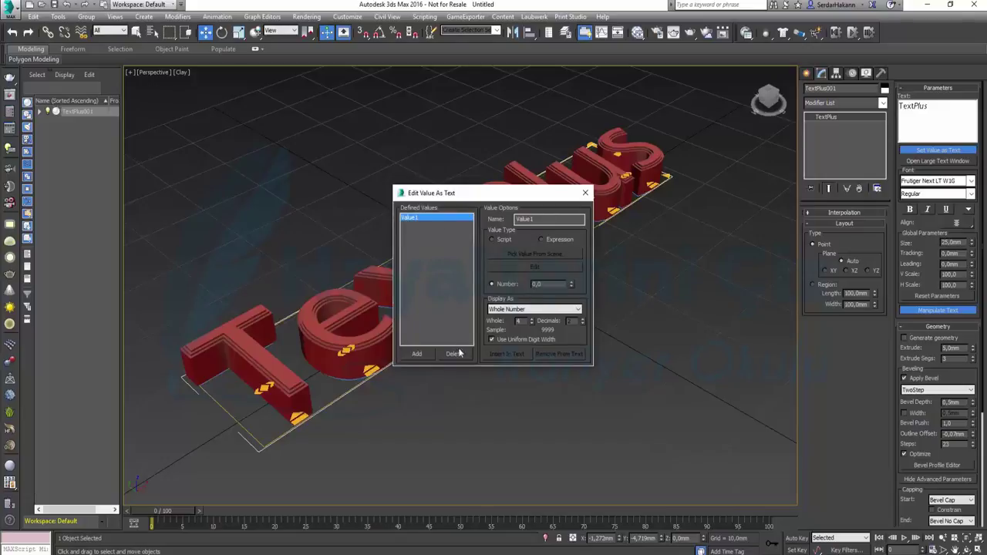
Add Value2 as a Script value picked from the scene, linked to the text's Transform > Position > X Position
{"action": "left_click", "coordinate": [419, 355]}
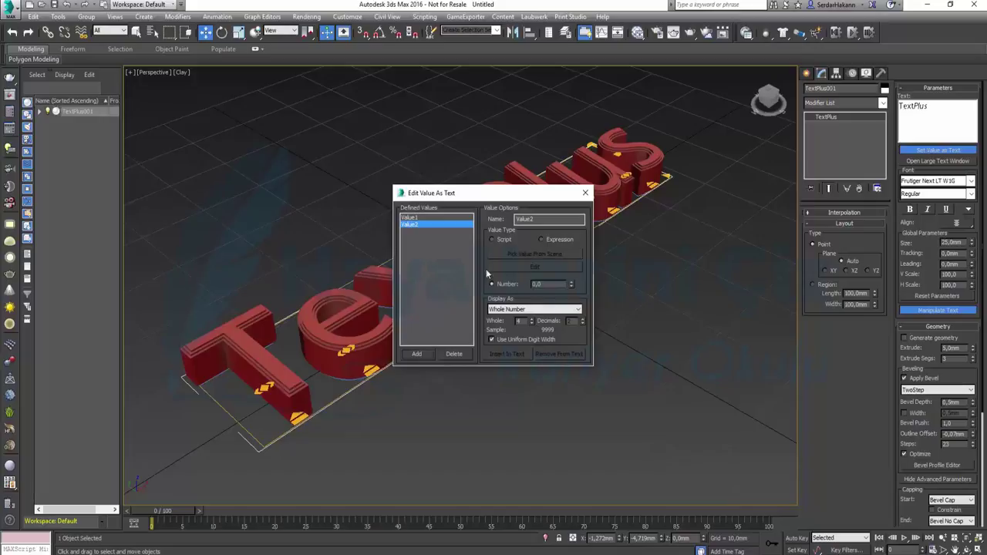
{"action": "left_click", "coordinate": [496, 238]}
{"action": "left_click", "coordinate": [531, 254]}
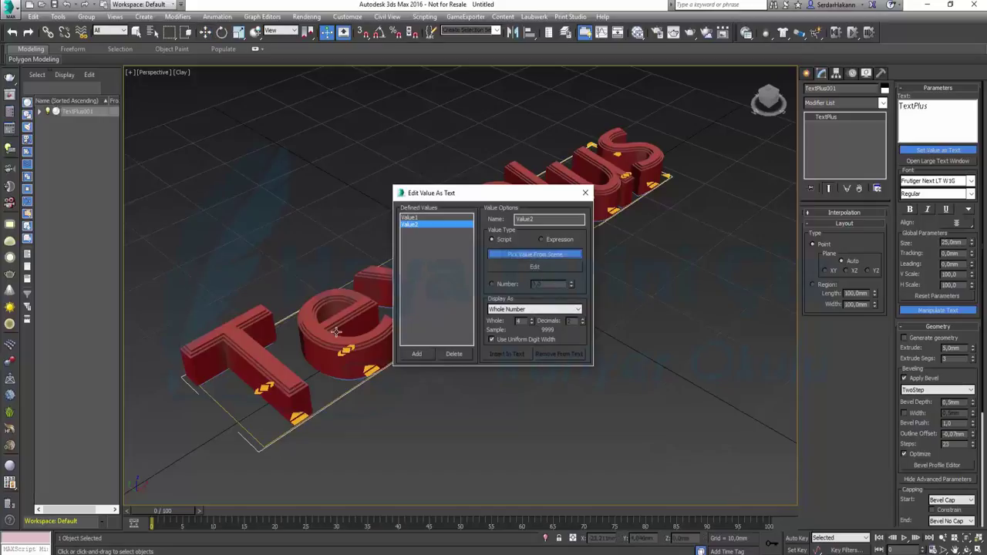
{"action": "left_click", "coordinate": [340, 328]}
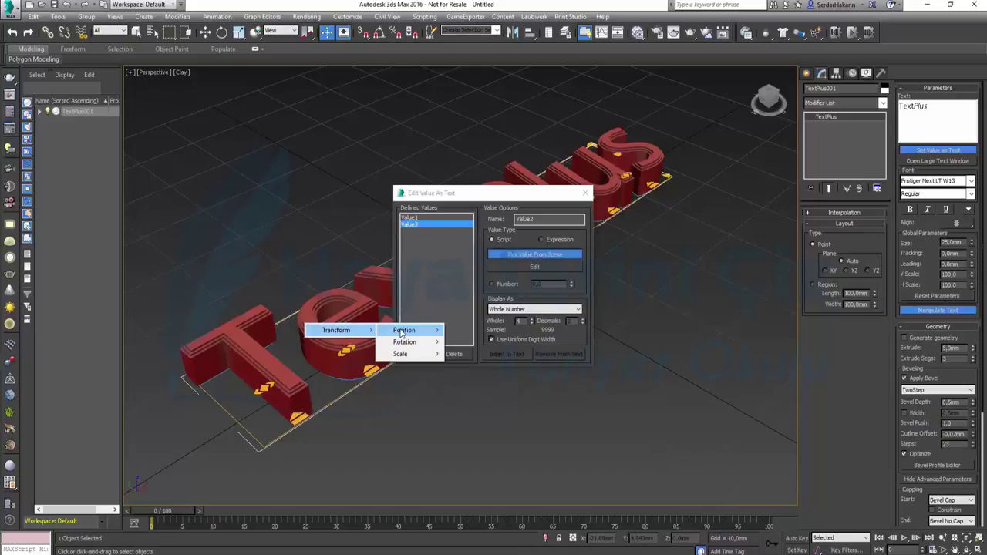
{"action": "mouse_move", "coordinate": [404, 330]}
{"action": "mouse_move", "coordinate": [476, 330]}
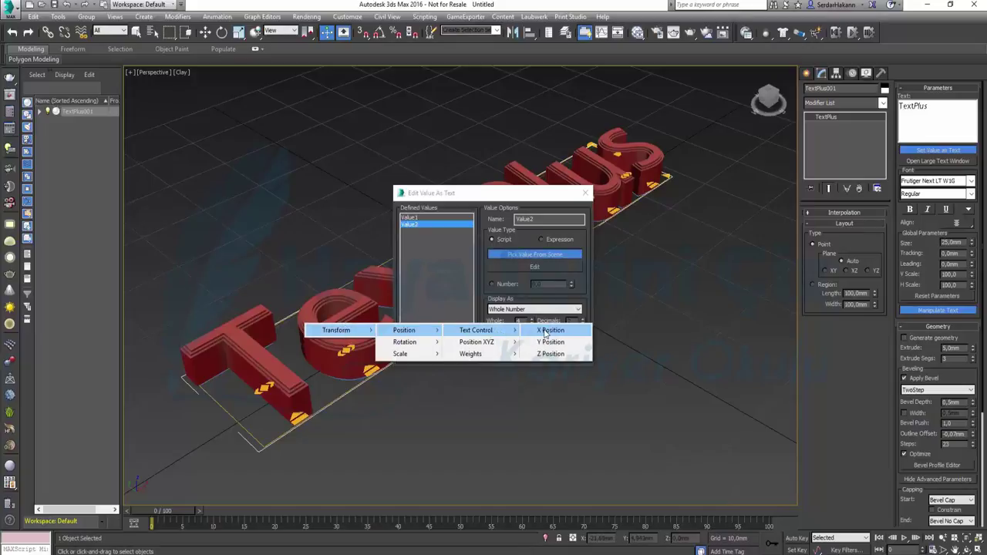
{"action": "left_click", "coordinate": [543, 330]}
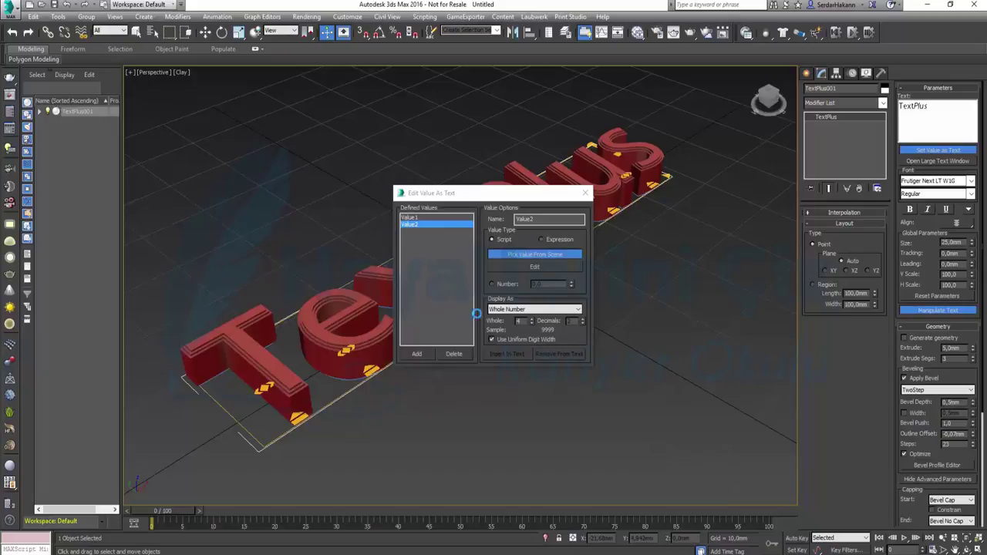